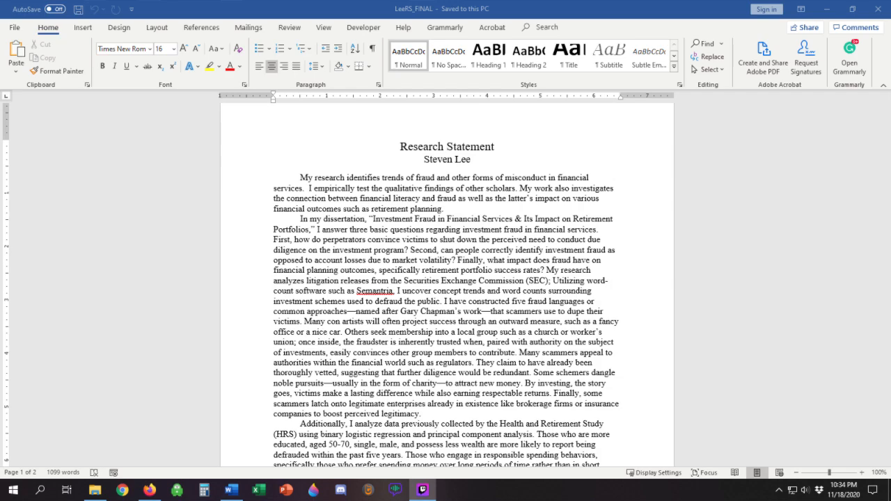
scroll(447, 293, "down", 15)
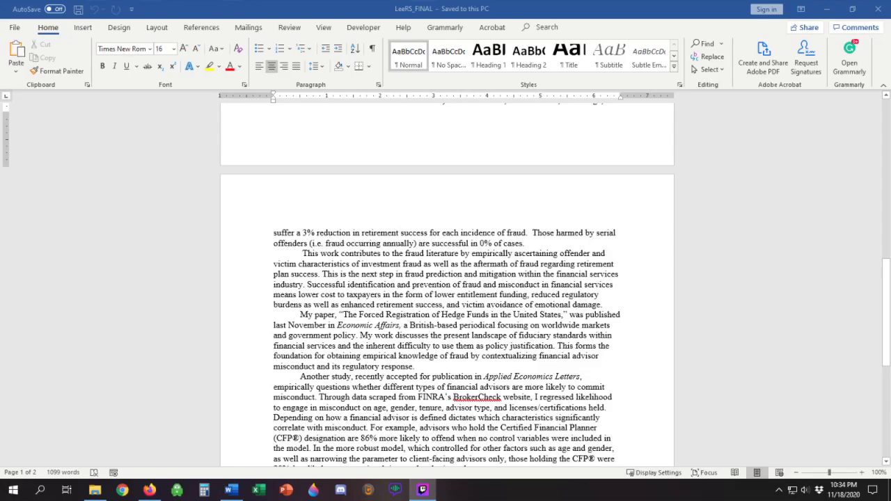
scroll(447, 293, "down", 5)
scroll(447, 292, "up", 15)
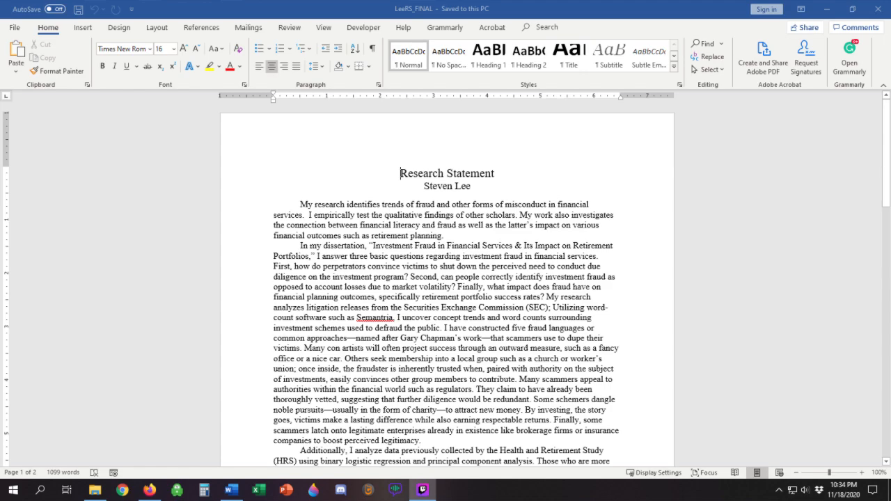
scroll(541, 256, "down", 10)
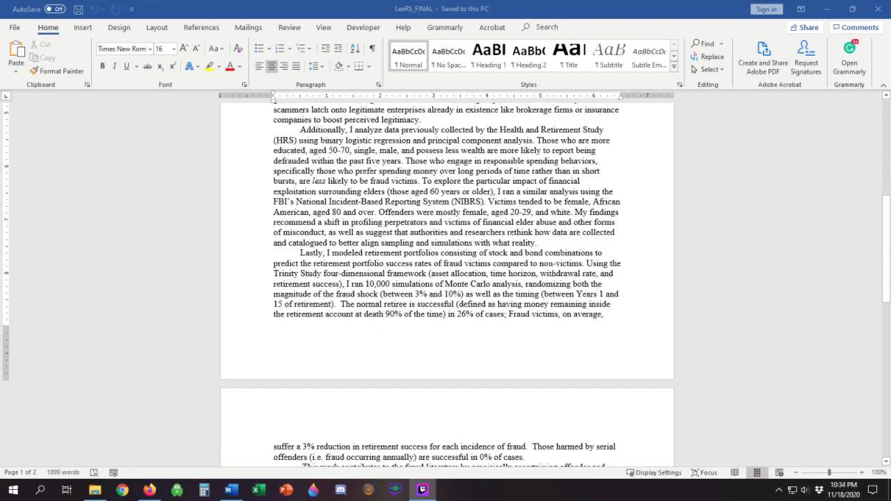
scroll(540, 256, "up", 10)
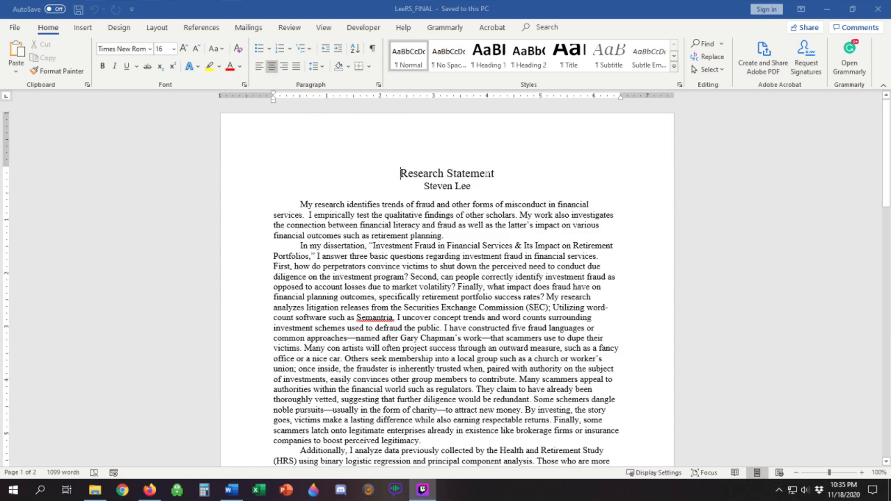
Step: Comment on the title "Research Statement" with "This title is inappropriate; Please fix." plus a string of random filler characters, and open a reply
left_click_drag(401, 173, 495, 174)
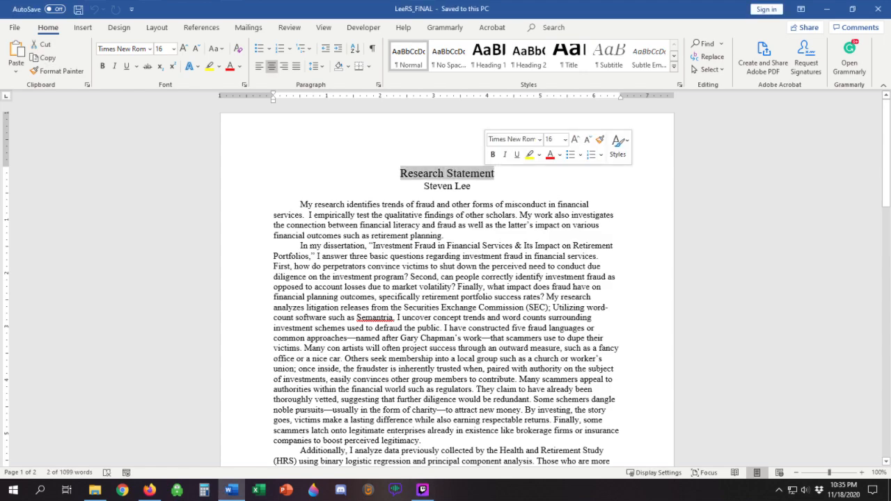
left_click(83, 27)
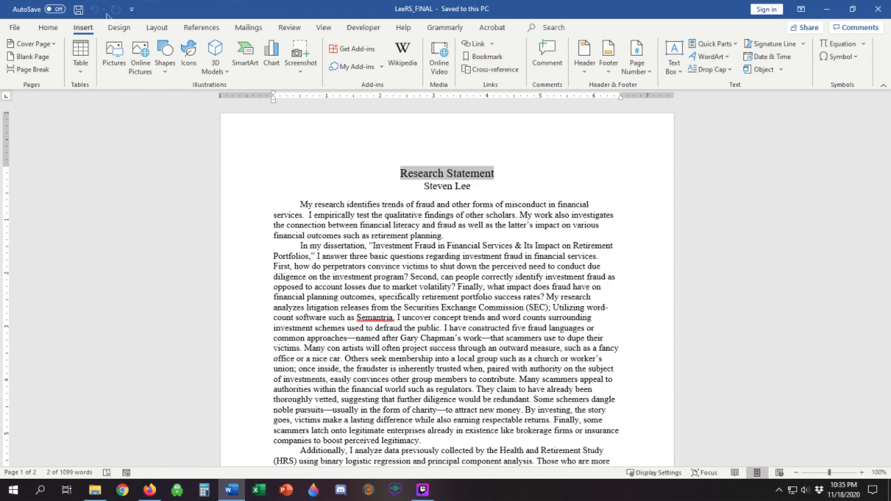
left_click(547, 59)
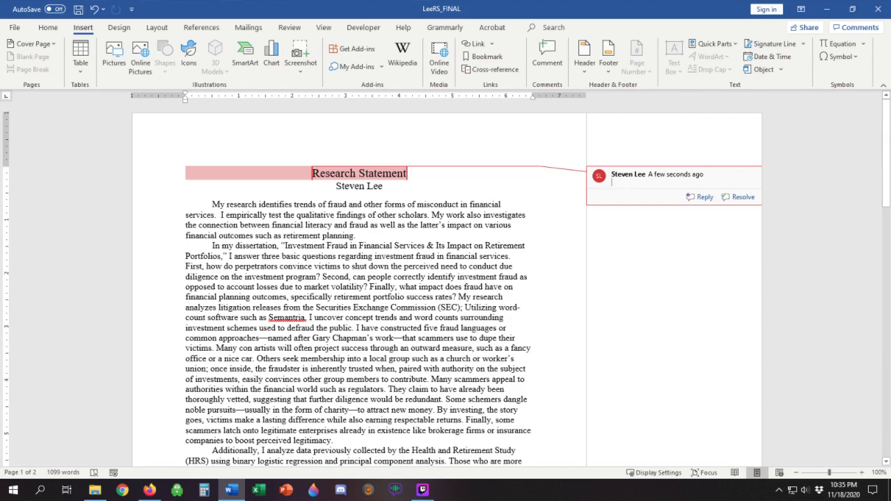
type("This title is inappropriate; Please fix.")
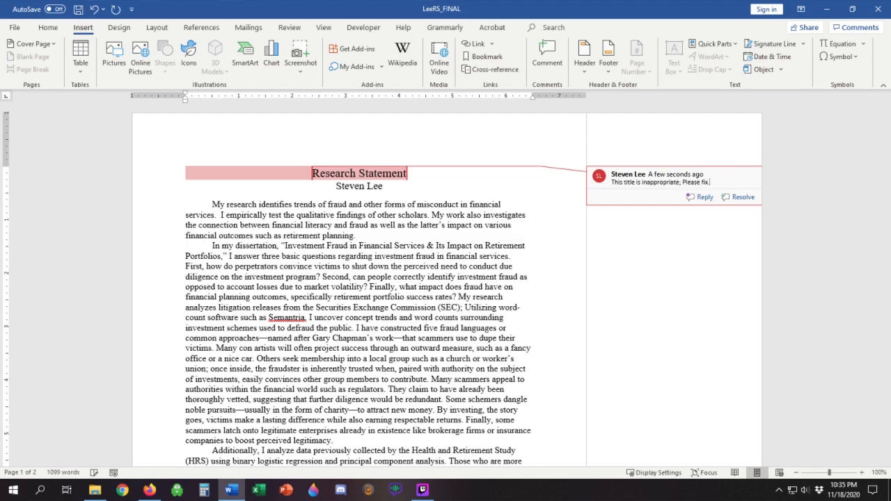
type(" a;lsdfj;lksadjfk;lajsdf;lkajsdf;lkljsad;lkfjl;lsakdfj")
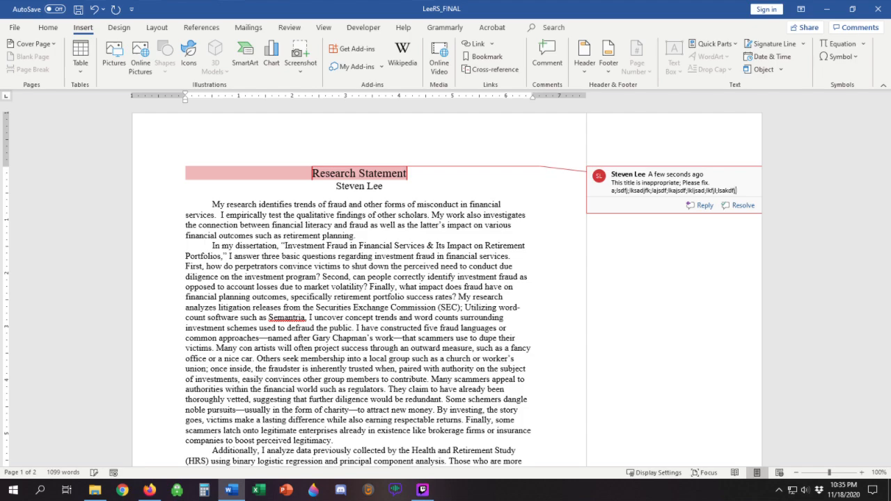
type("l;sakdjf;klsajdf;lksajd;lfkjsad;lfsajkldf.")
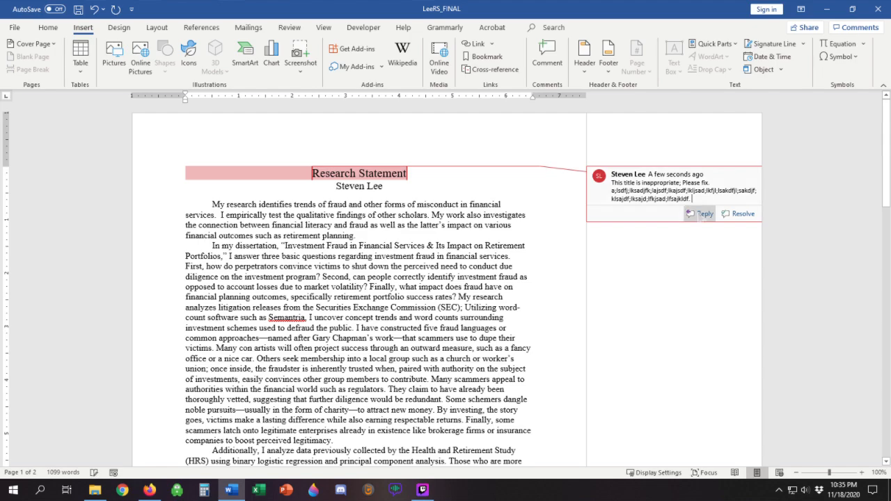
left_click(700, 214)
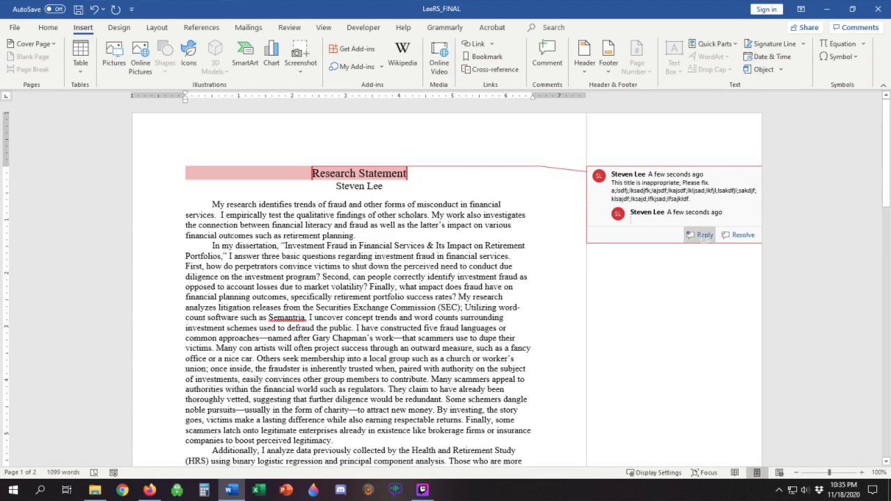
Step: Try replacing the title with "Statement" and adding a blank comment to it, and undo both changes
left_click(381, 174)
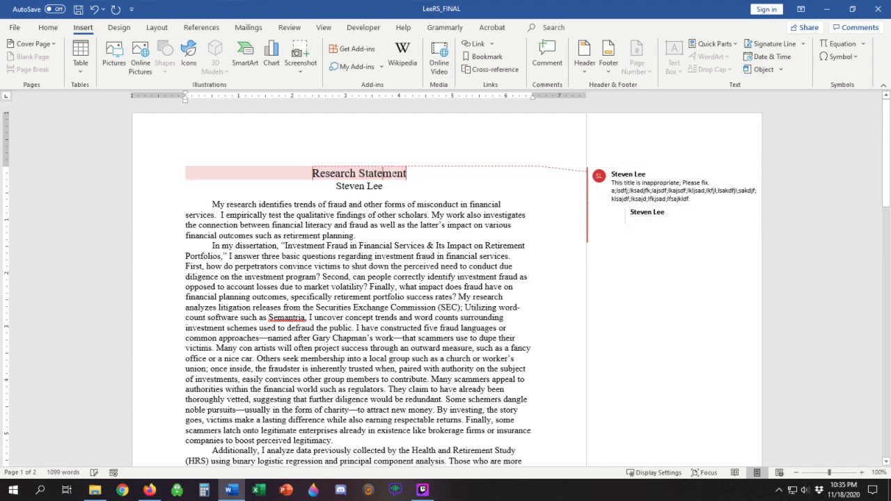
left_click_drag(406, 174, 307, 174)
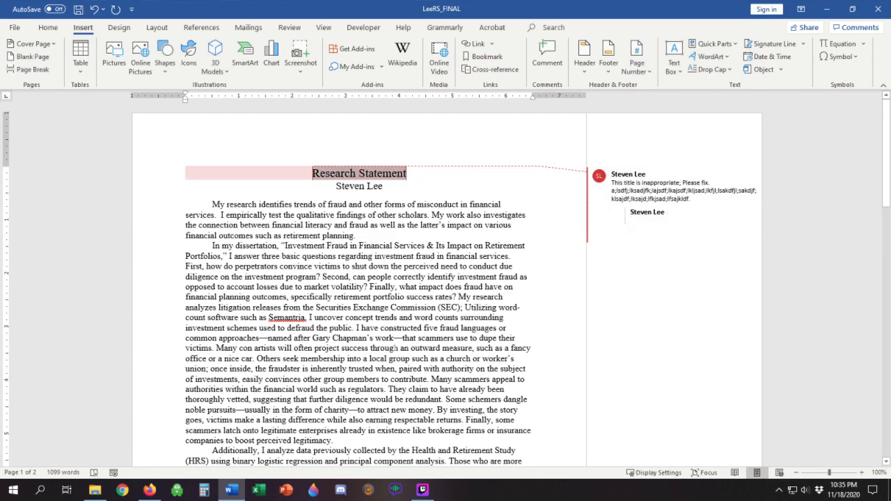
type("Statement")
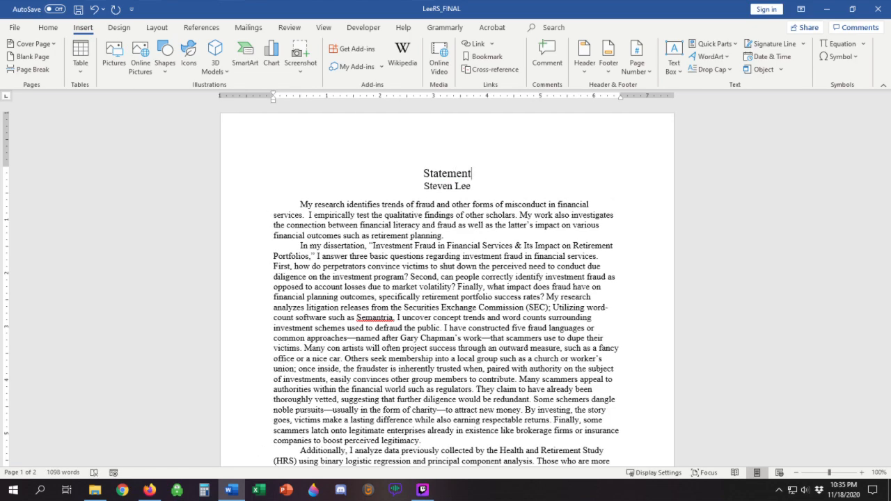
left_click(95, 11)
left_click(548, 56)
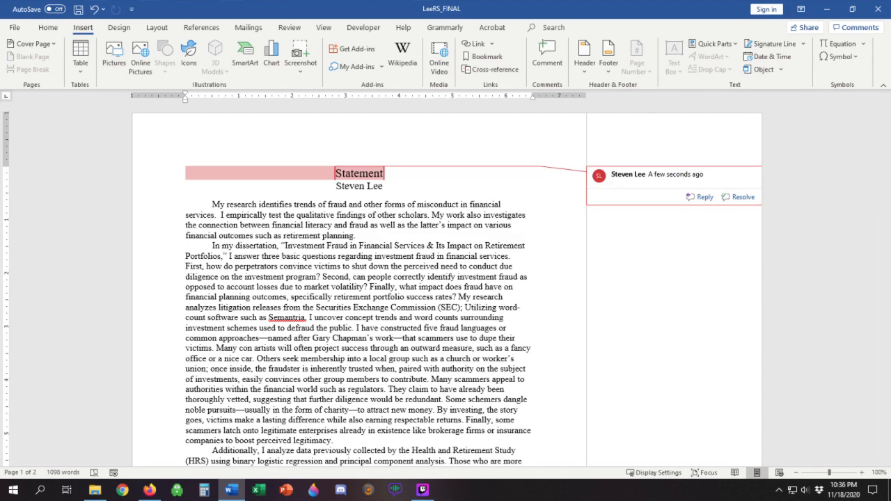
left_click(96, 9)
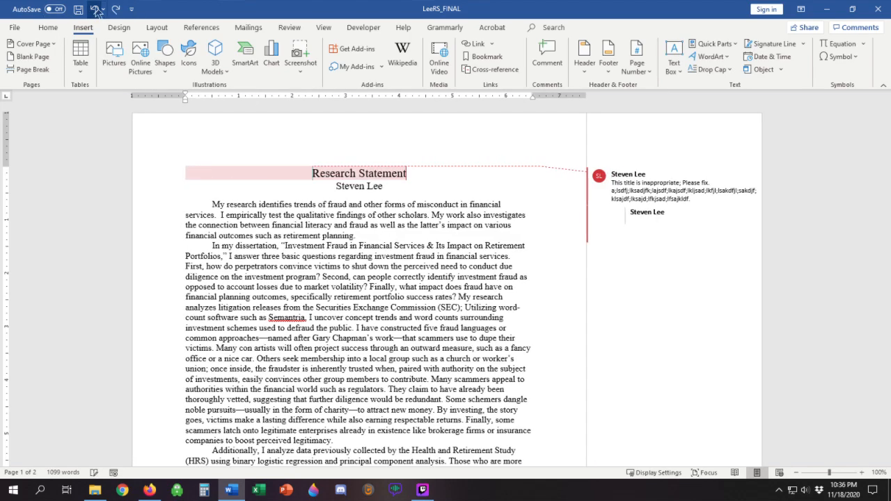
Step: Fill in the empty reply to the title comment with: How about "Statement of Research" instead?
left_click(668, 213)
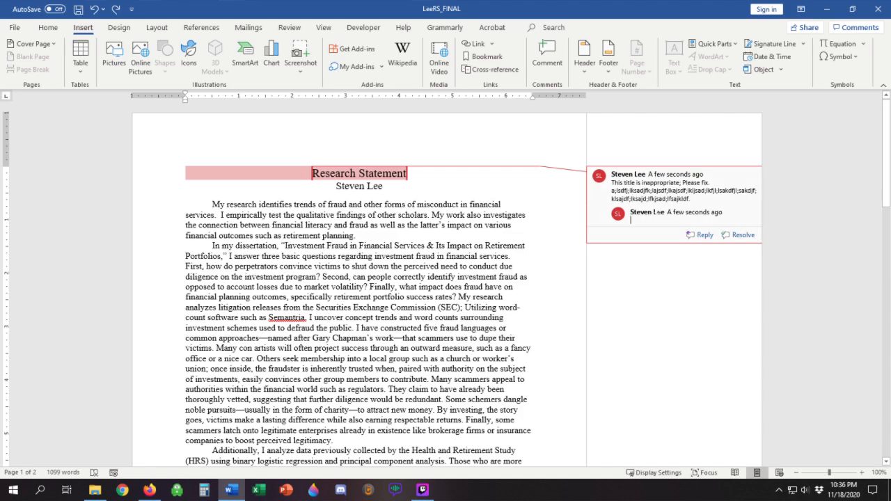
type("How about \"")
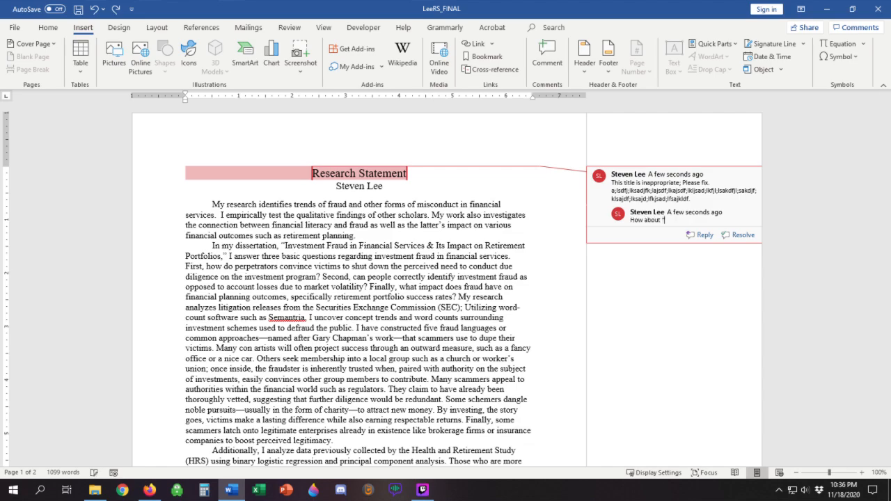
type("Statement of Research\" instead?")
Step: Add a second reply reading "That's fine." and, on a new line, No, it should be something like "<INSERT TITLE>"
left_click(700, 235)
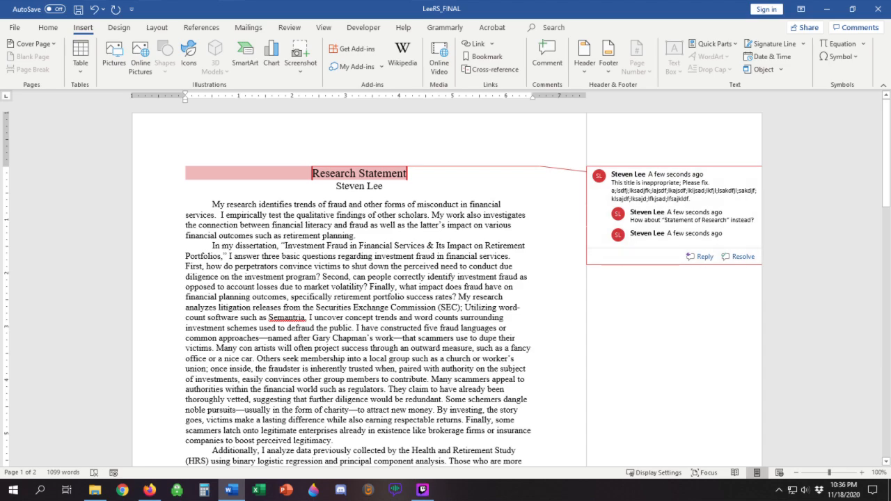
type("That's fine.")
key("Return")
type("No")
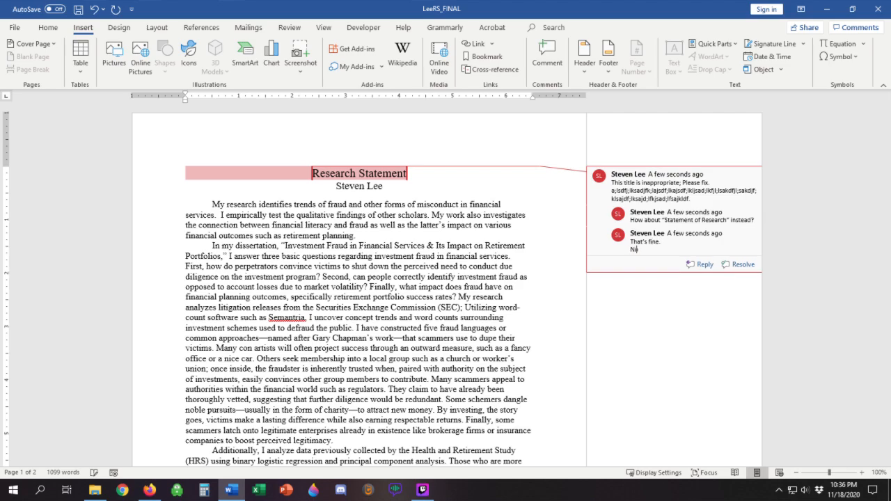
type(", it should be something like \"<INSERT TITLE>\"")
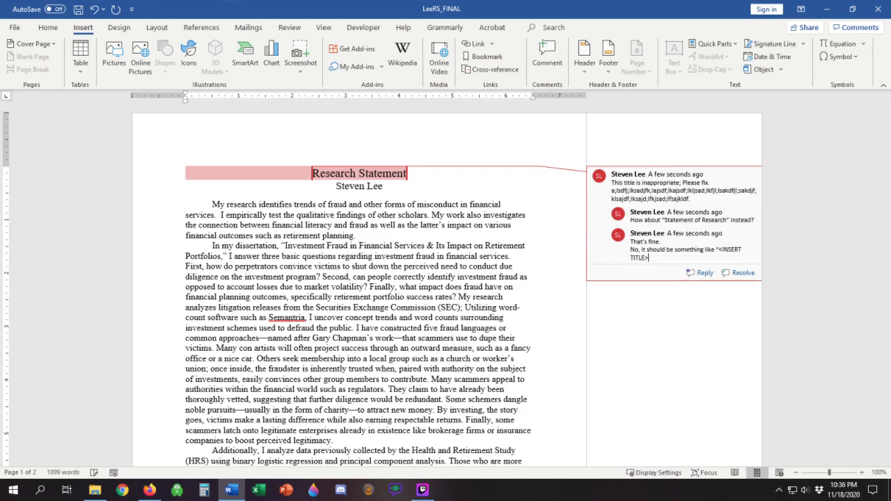
key("Return")
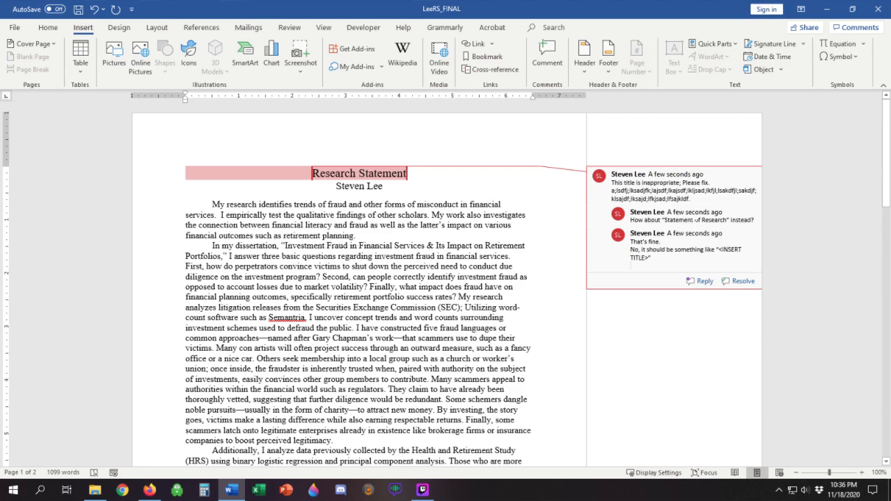
Step: Resolve the comment thread on the title and return to the document text
key("ctrl+a")
left_click(743, 282)
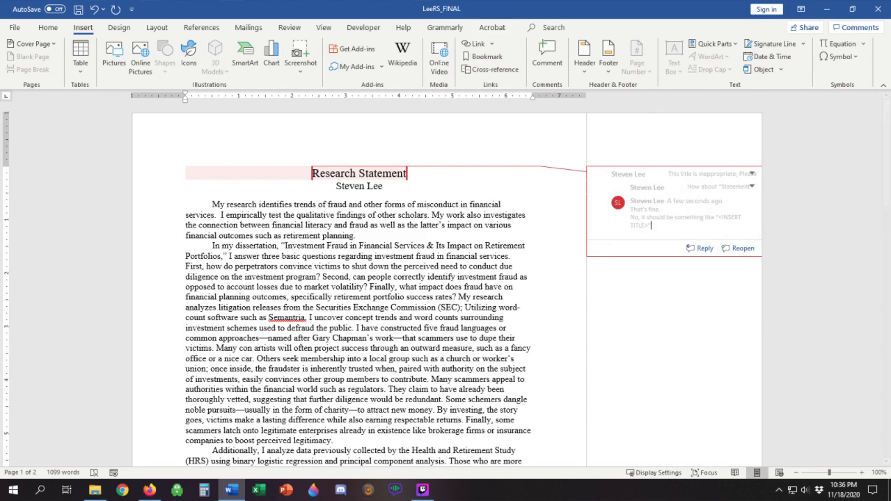
double_click(411, 186)
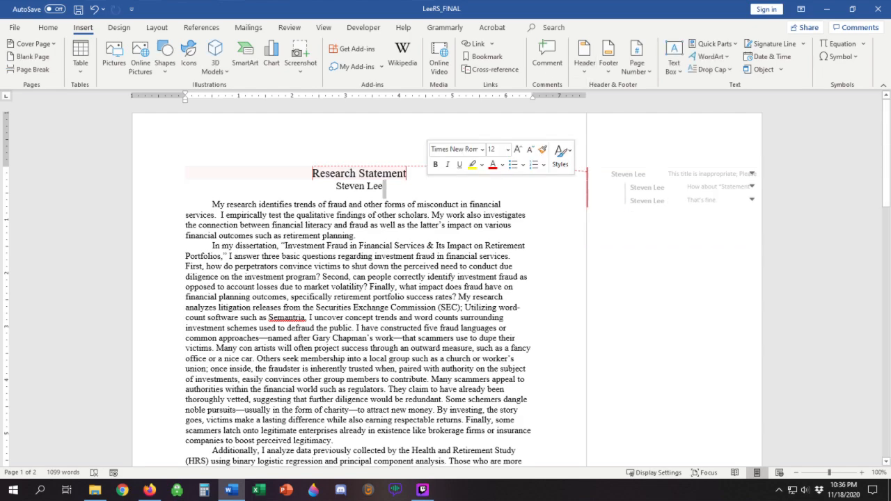
left_click(410, 187)
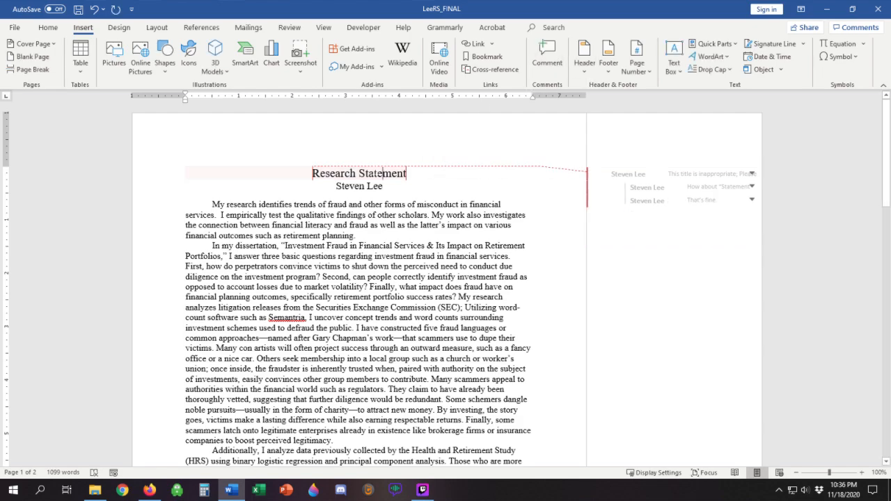
Step: Expand the replies in the resolved title thread and reopen the last reply
left_click(358, 173)
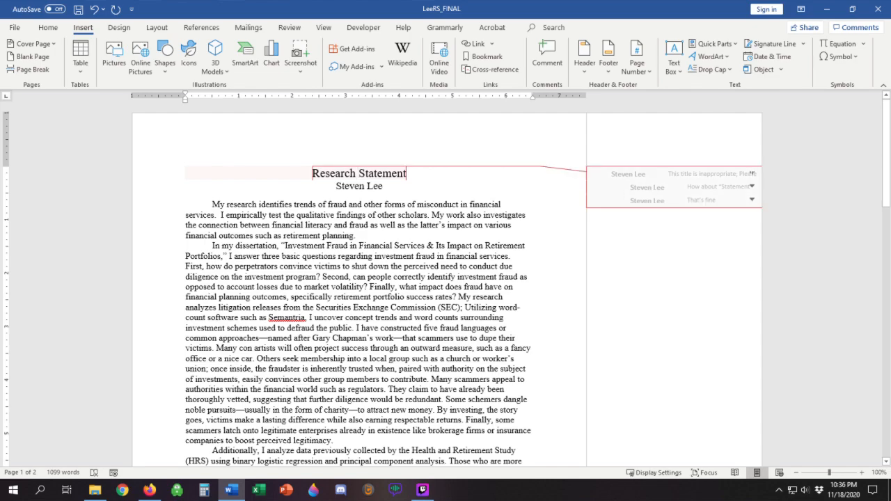
left_click(697, 182)
left_click(696, 211)
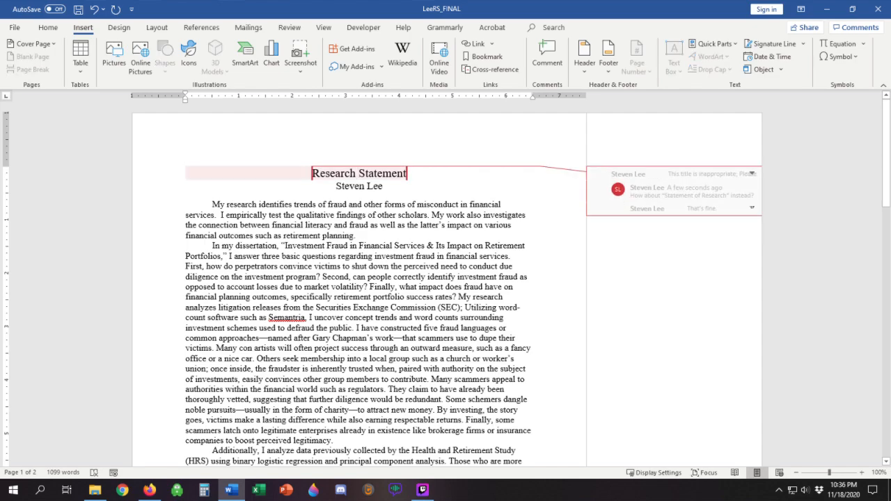
left_click(702, 209)
right_click(669, 202)
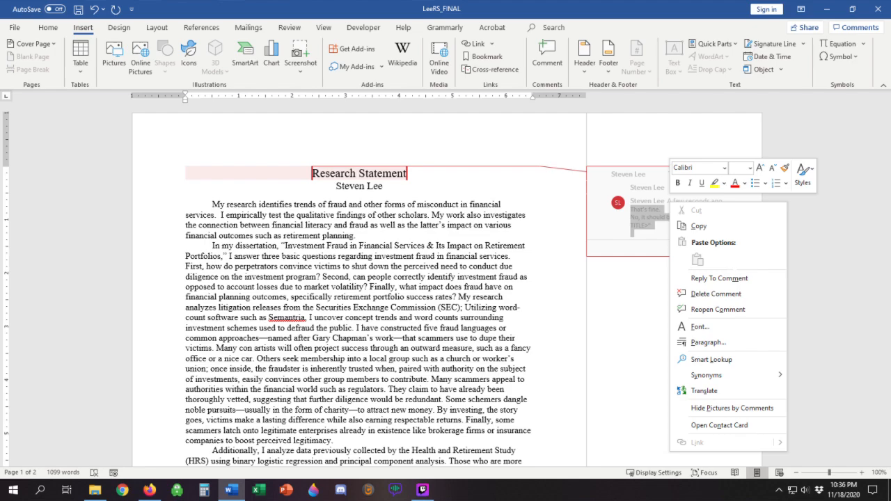
left_click(799, 310)
left_click(692, 218)
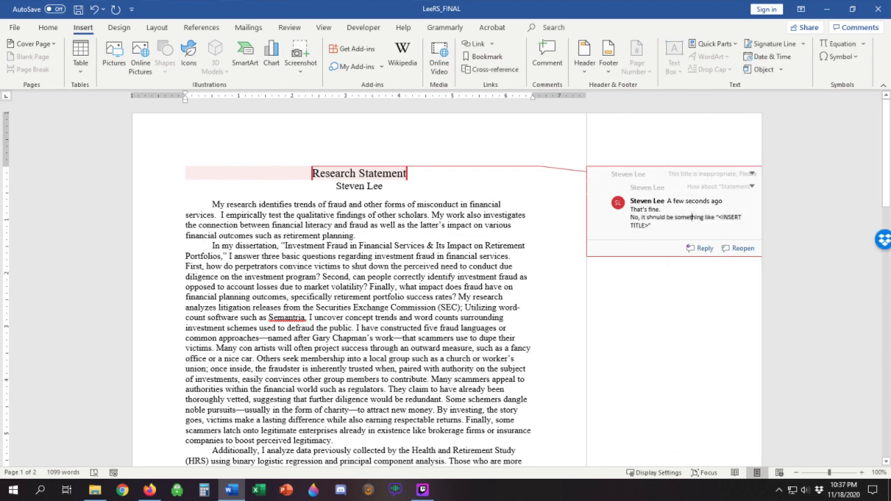
Step: Delete the reopened last reply and the original comment on the title
right_click(655, 218)
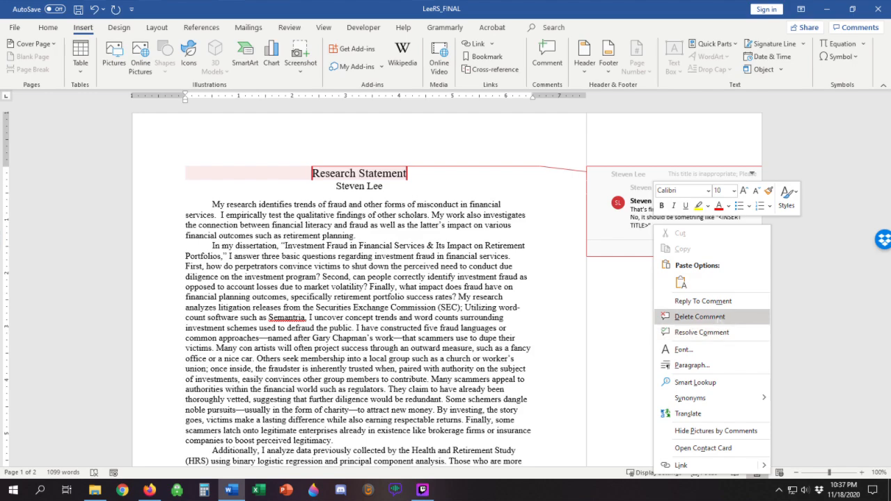
left_click(700, 317)
right_click(621, 173)
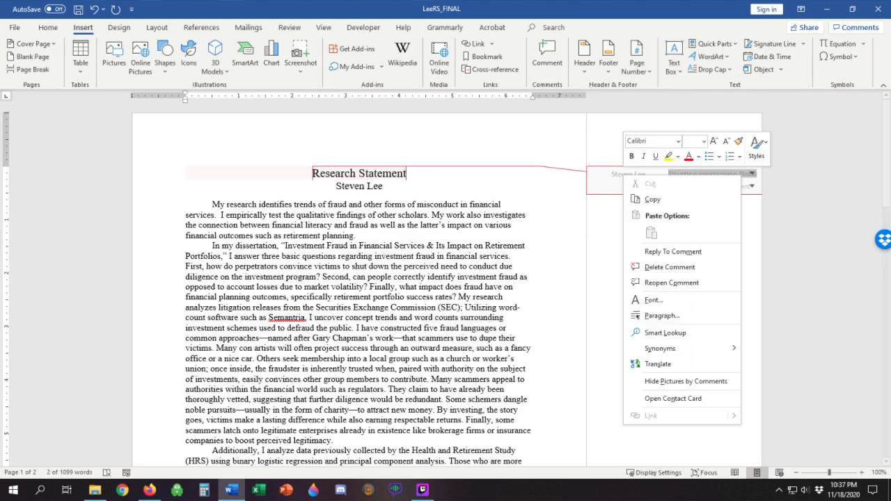
left_click(664, 268)
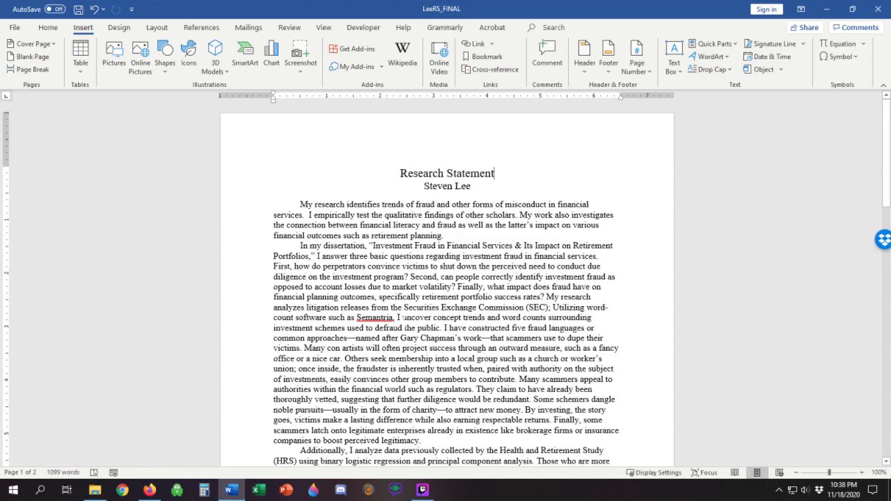
Step: Turn on Track Changes for the research statement
left_click(301, 205)
scroll(365, 236, "down", 14)
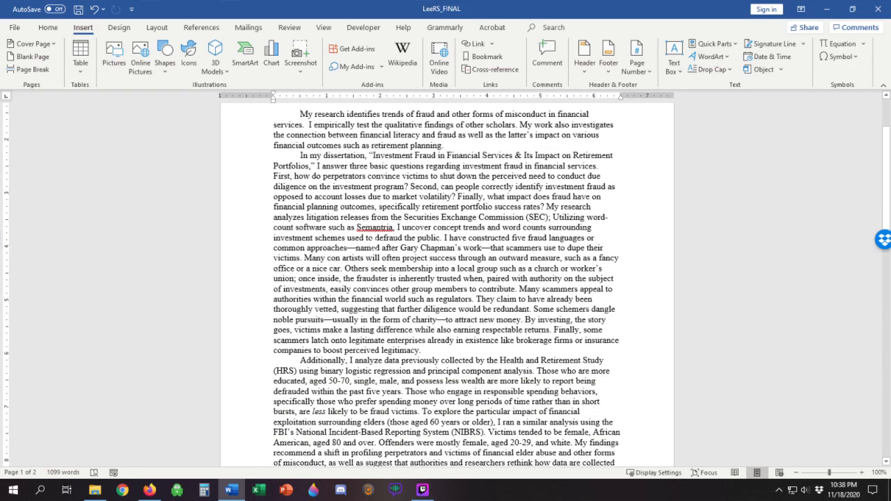
scroll(369, 241, "up", 14)
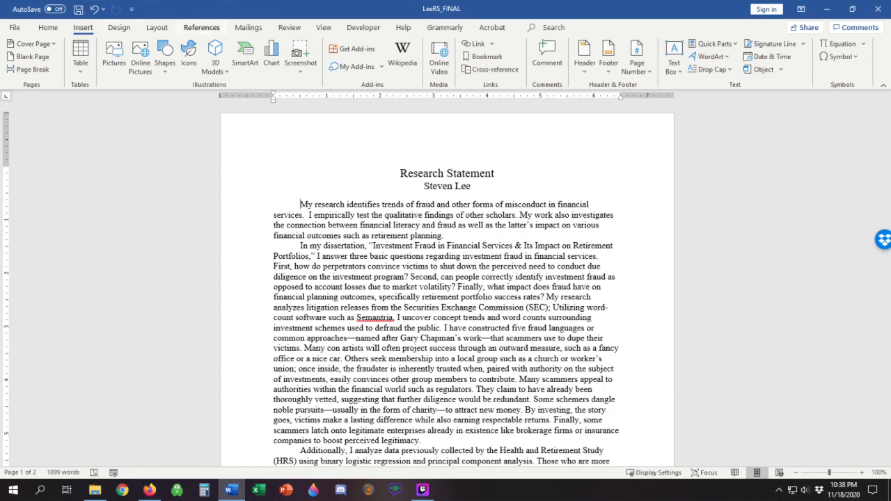
left_click(290, 28)
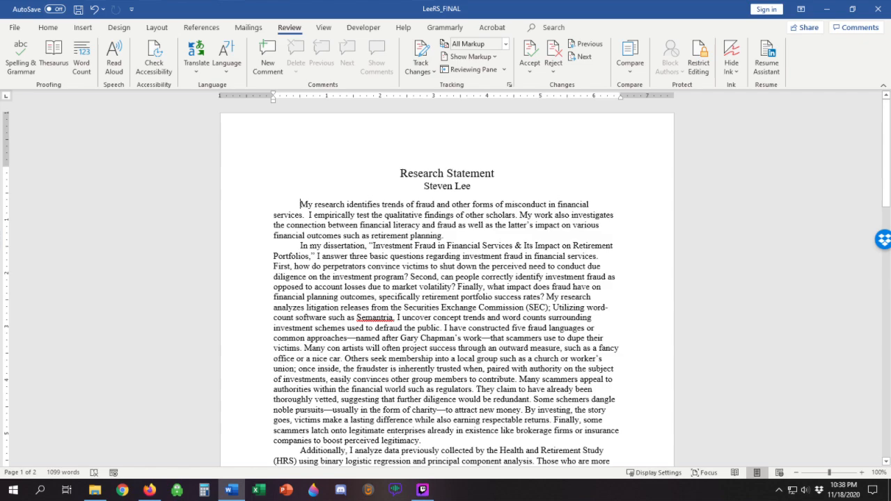
left_click(421, 70)
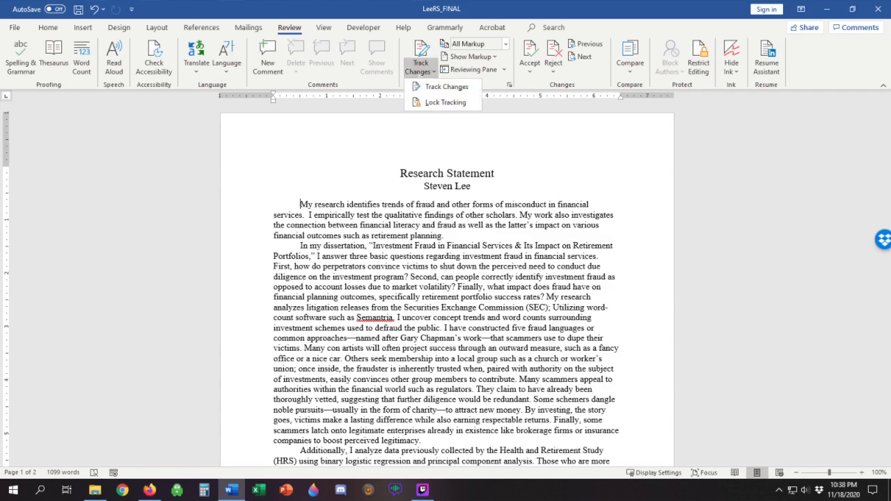
left_click(446, 86)
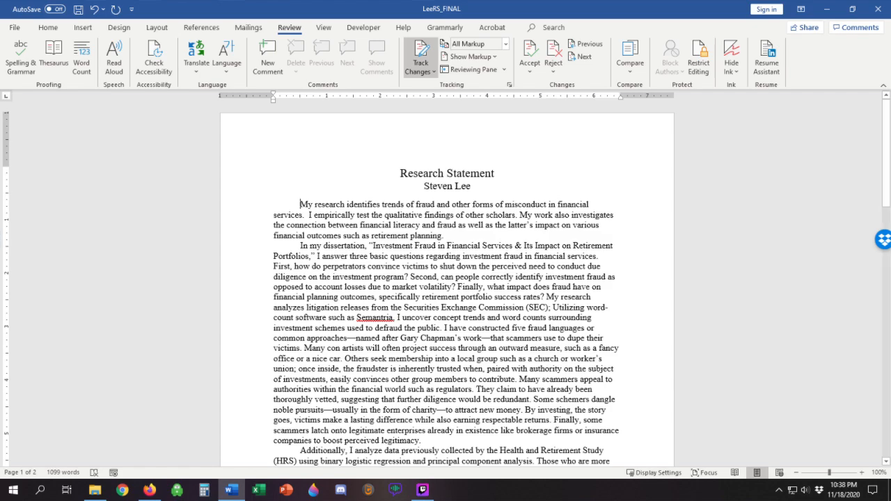
Step: Change the title to "Statement of Research" by deleting its first word and adding "of Research" at the end
double_click(424, 174)
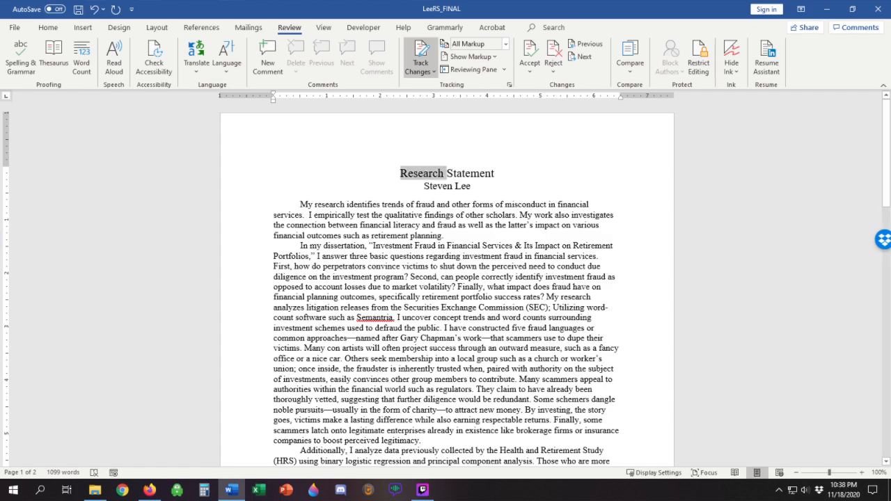
key("Delete")
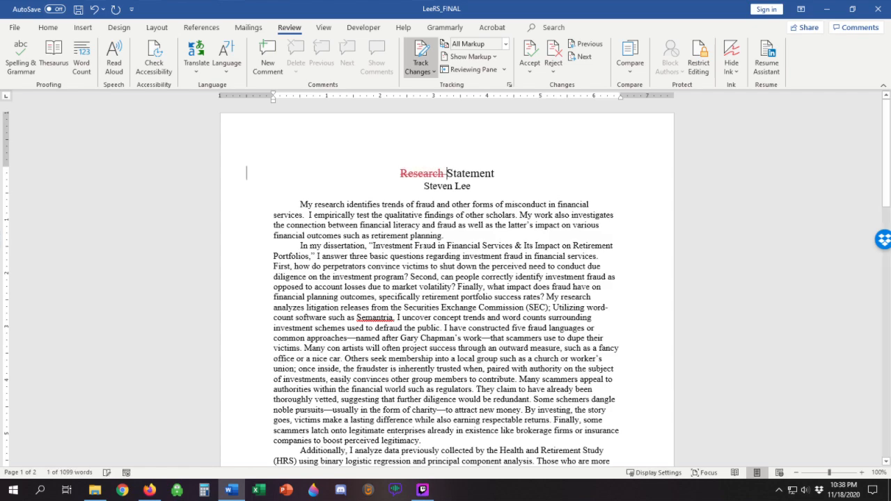
key("End")
type("of Research")
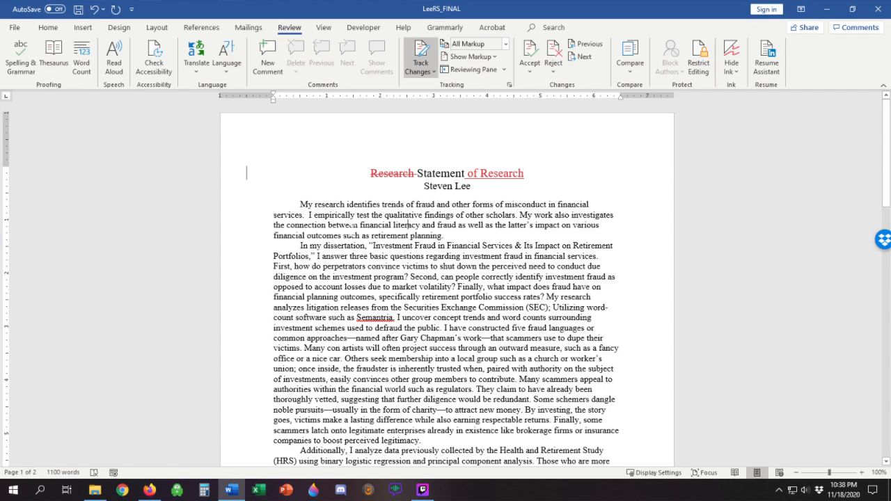
Step: Replace the first paragraph's second sentence with "I empirically test long-held assumptions by the financial services industry regarding fraud, unethical behavior, and white-collar crime"
left_click(408, 225)
left_click_drag(516, 215, 309, 216)
key("Delete")
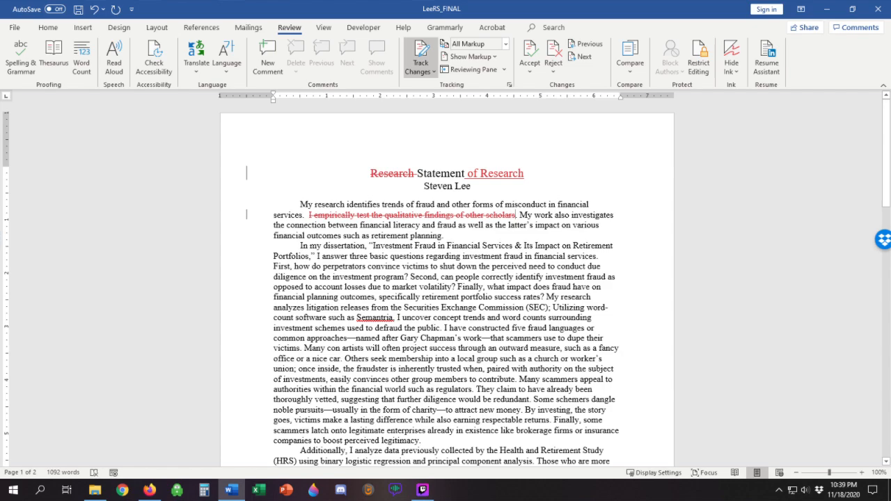
type("I empirically t")
type("est the qualitative findings of other scholarsI empirically test ")
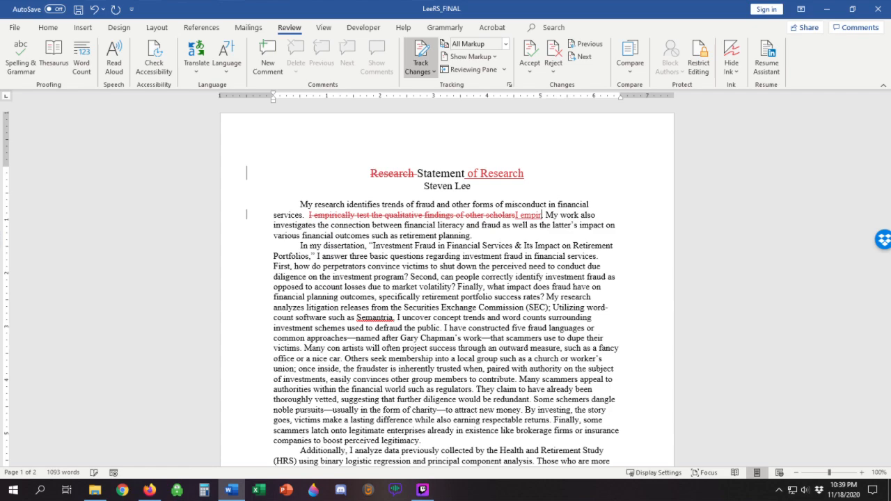
type("long-held assumptions")
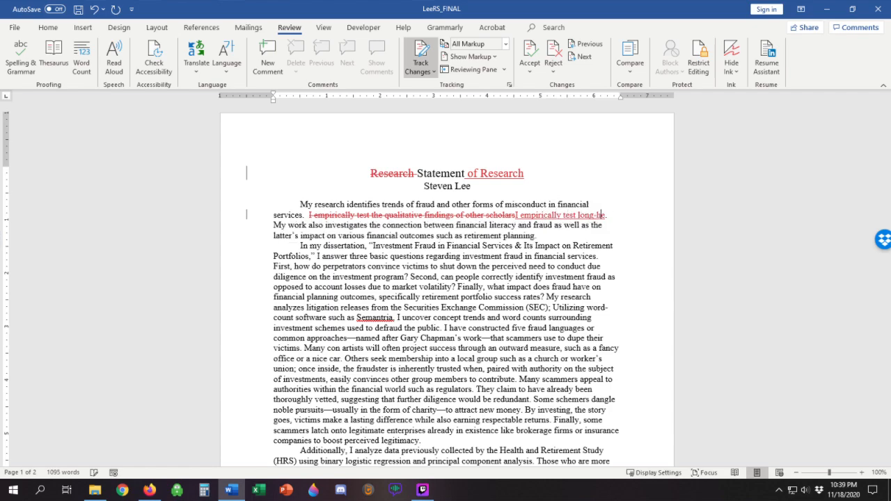
type(" by th")
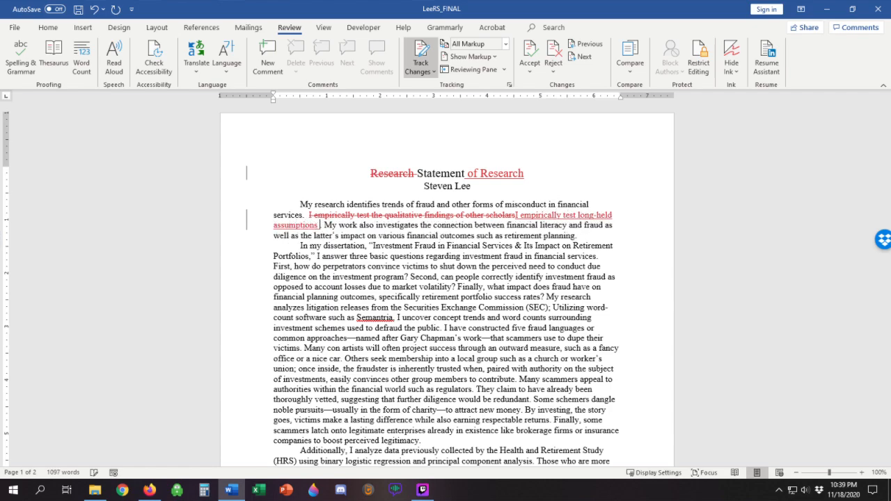
type("e financial services ind")
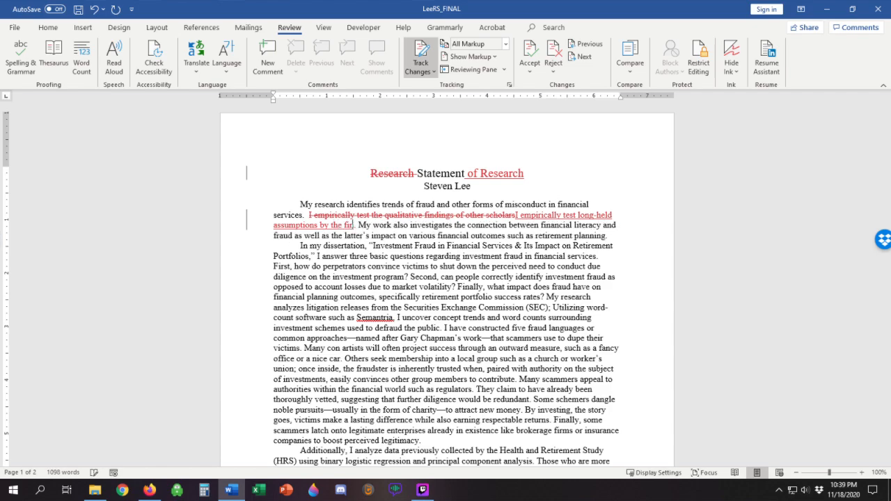
type("ustry regarding frau")
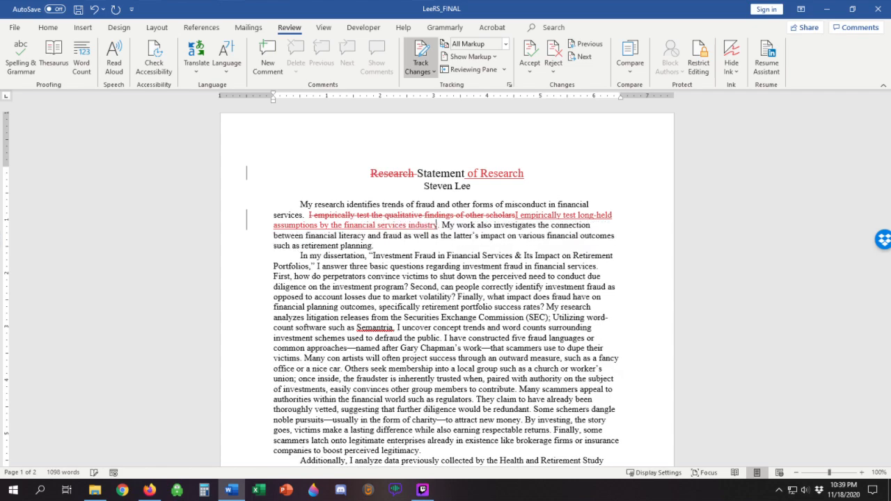
type("d, ")
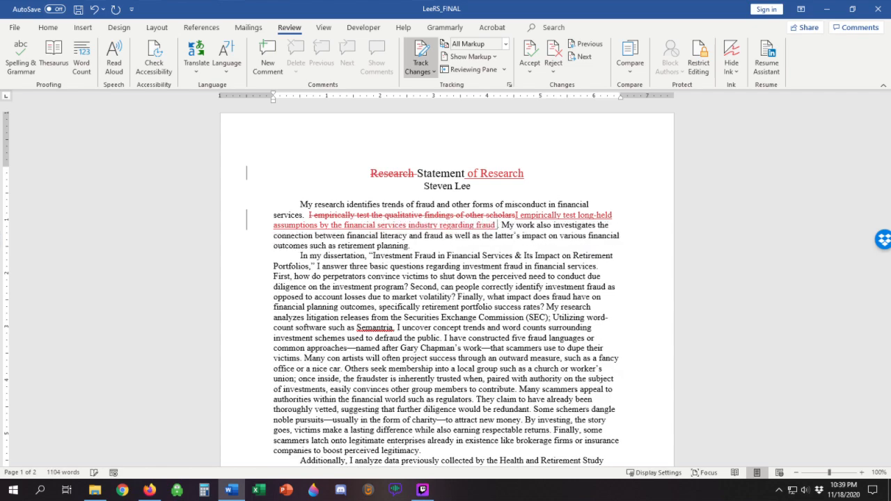
type("unethical")
type(" behavior, and white-co")
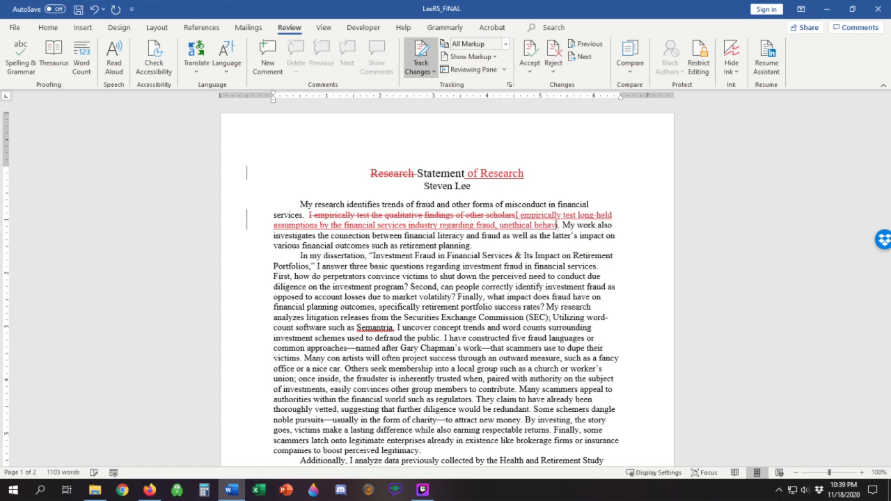
type("llar crime")
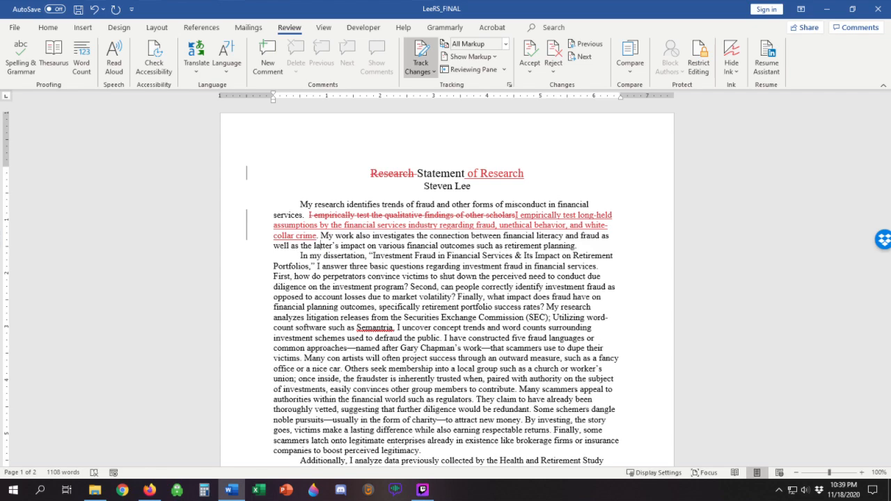
Step: Start a new tab-indented paragraph at "Others seek membership into a local group" in the dissertation paragraph
scroll(306, 246, "down", 1)
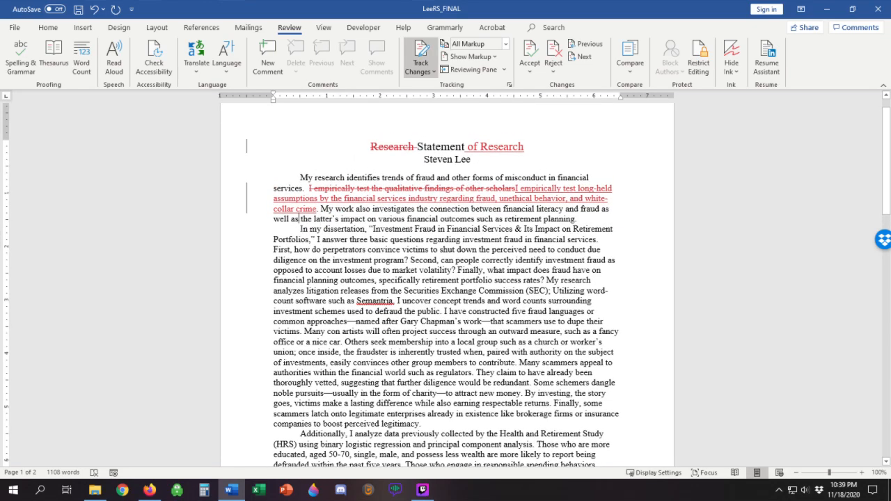
scroll(476, 269, "down", 3)
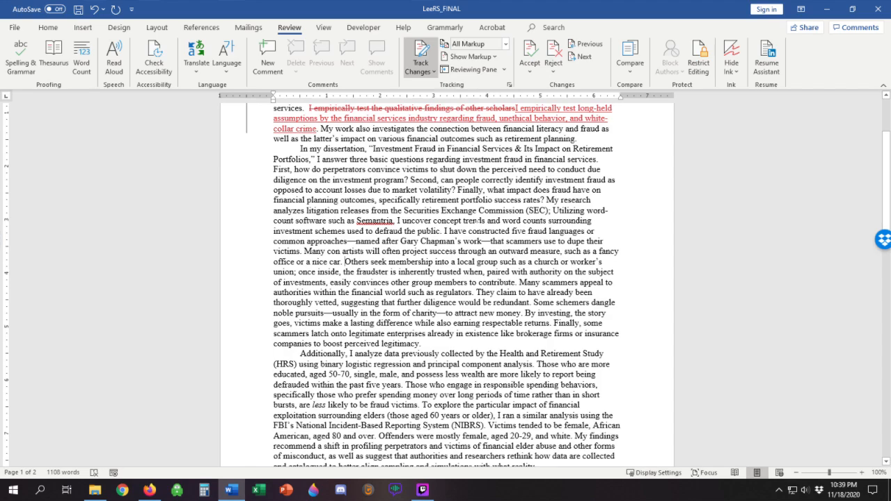
key("Return")
key("Tab")
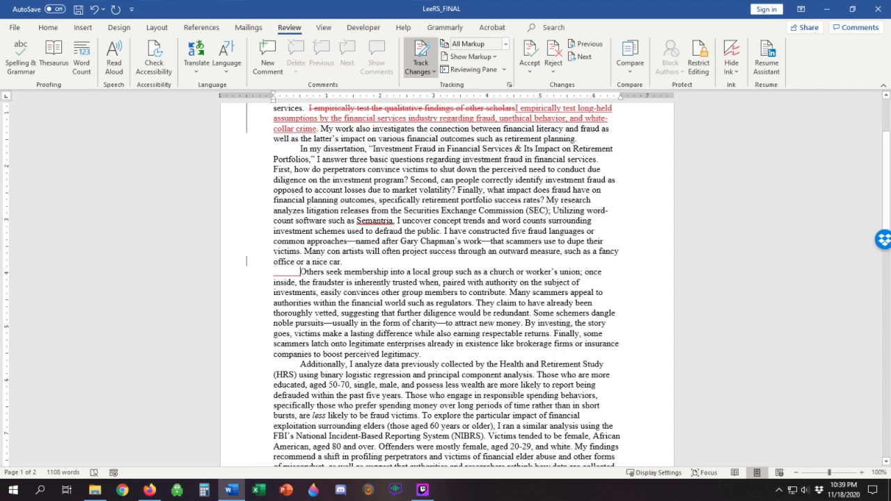
Step: Toggle the tracked edits repeatedly between All Markup and Simple Markup using the change bar beside the first paragraph
scroll(447, 285, "up", 3)
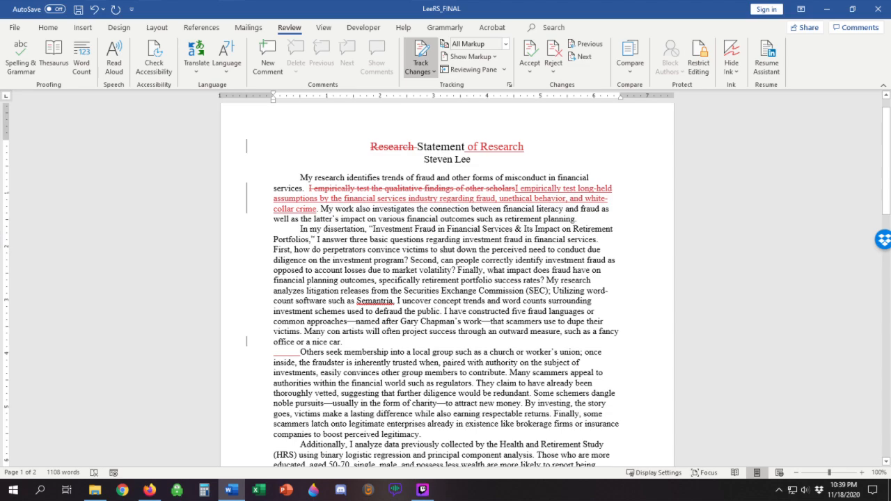
left_click(247, 197)
left_click(246, 198)
left_click(246, 198)
left_click(247, 195)
left_click(247, 195)
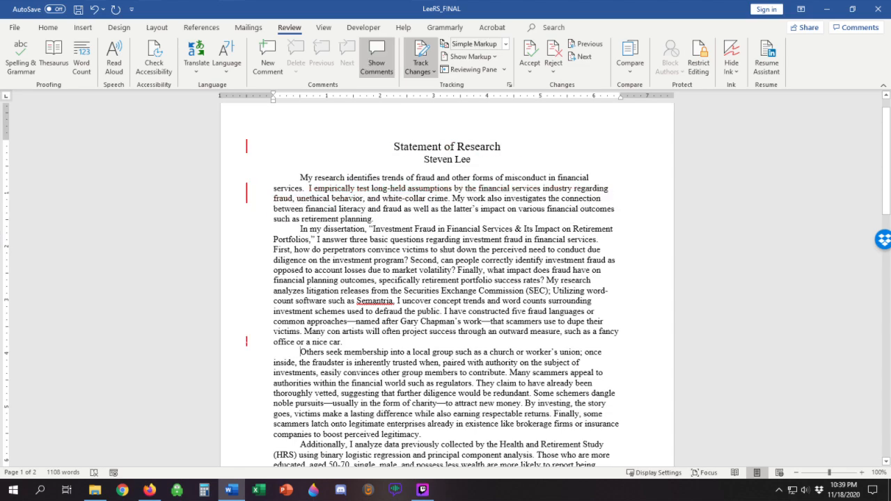
left_click(246, 195)
left_click(246, 195)
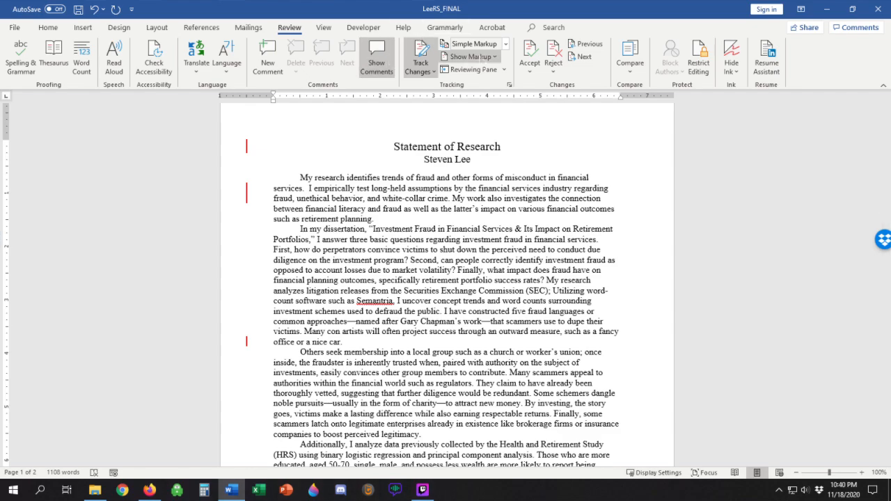
left_click(247, 195)
left_click(246, 195)
Step: Compare the document in All Markup and No Markup display, and return it to All Markup
left_click(505, 43)
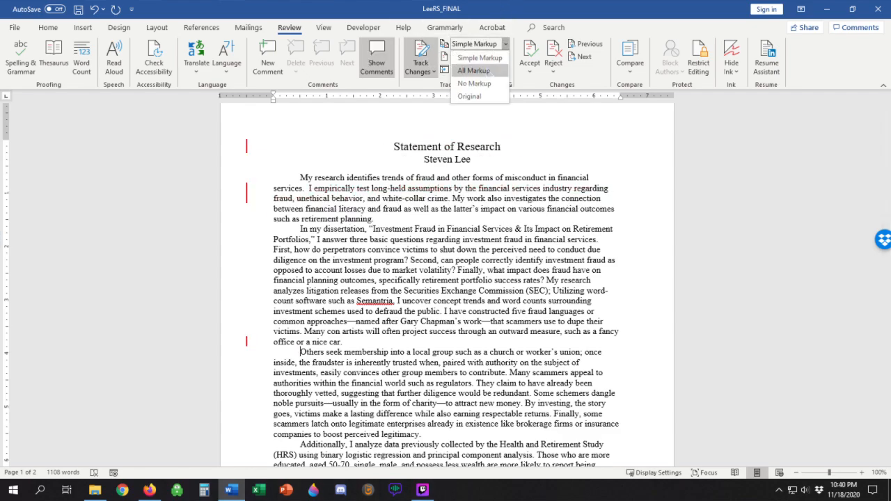
left_click(473, 66)
left_click(505, 43)
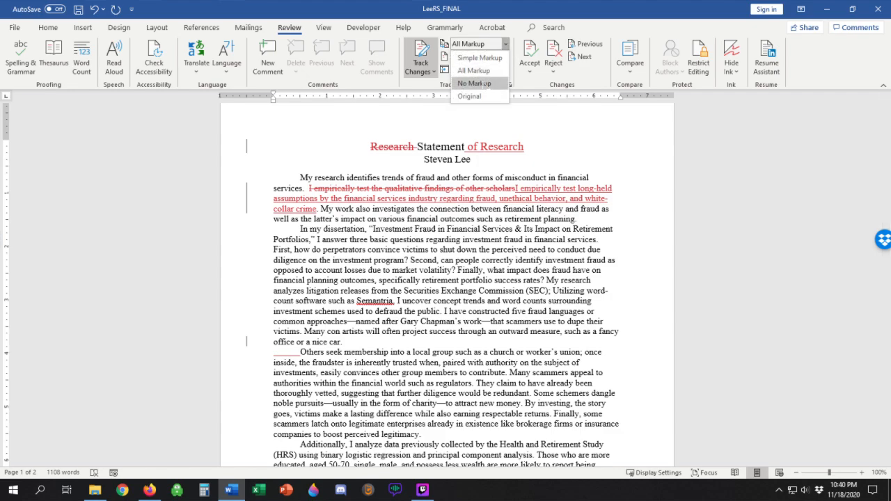
left_click(473, 79)
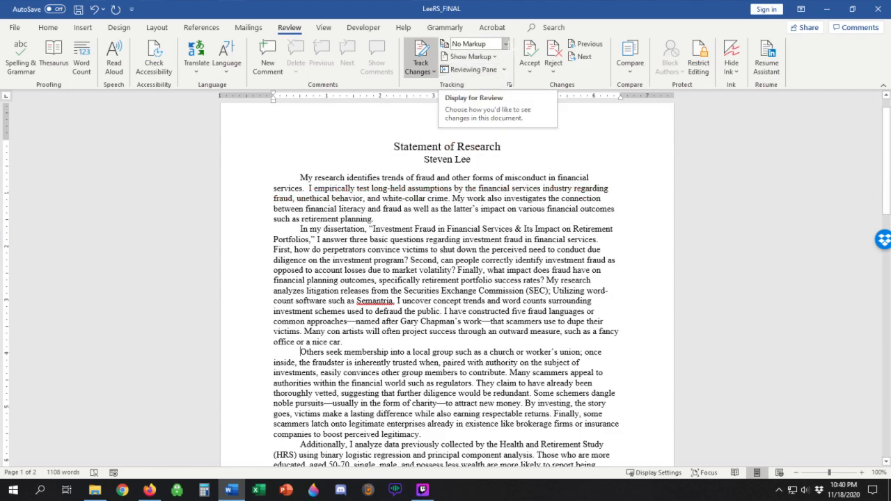
left_click(506, 43)
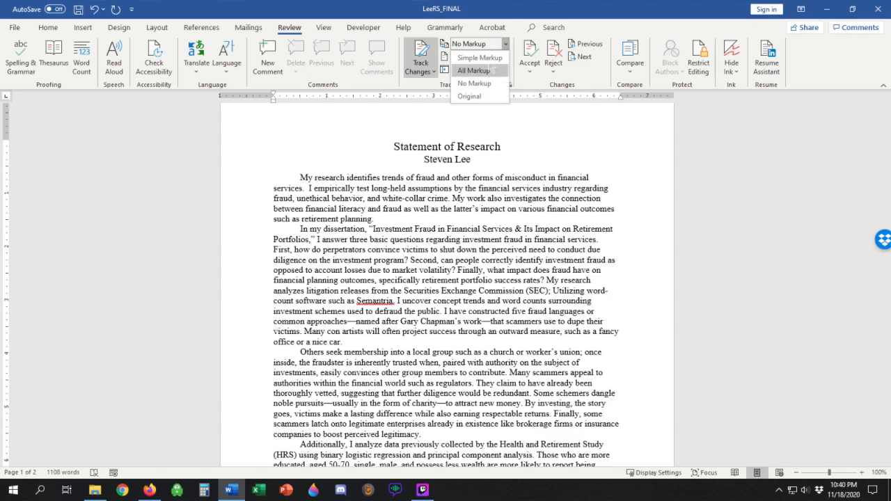
left_click(488, 71)
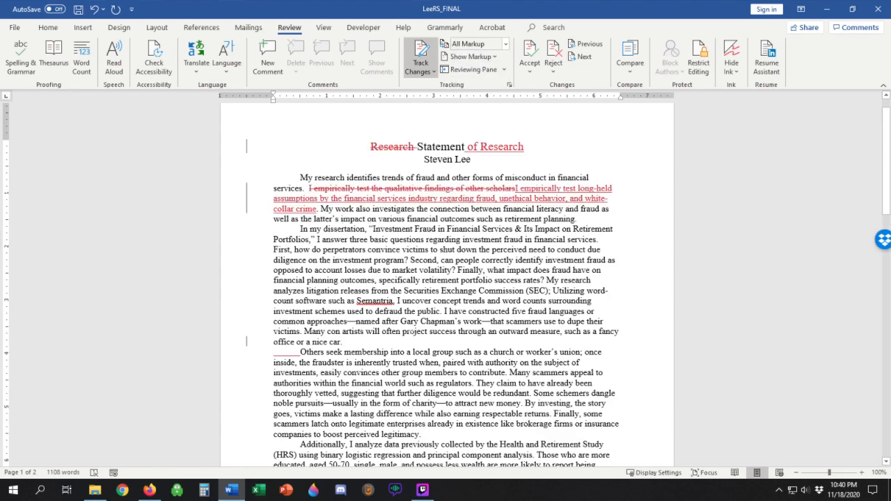
scroll(410, 328, "down", 5)
scroll(411, 328, "up", 6)
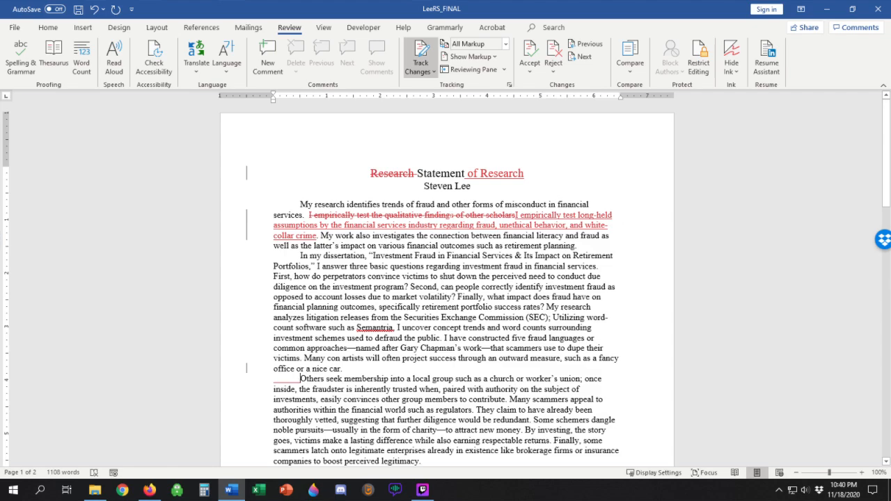
scroll(552, 276, "down", 4)
scroll(552, 277, "up", 4)
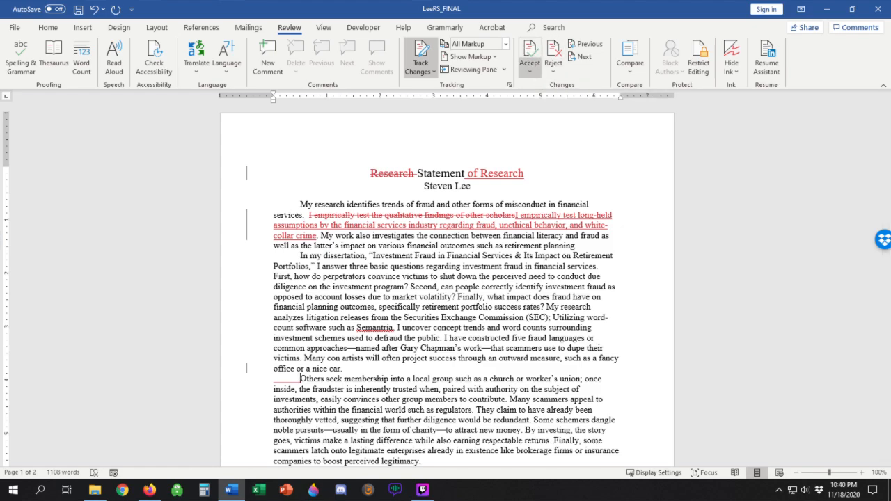
left_click(529, 71)
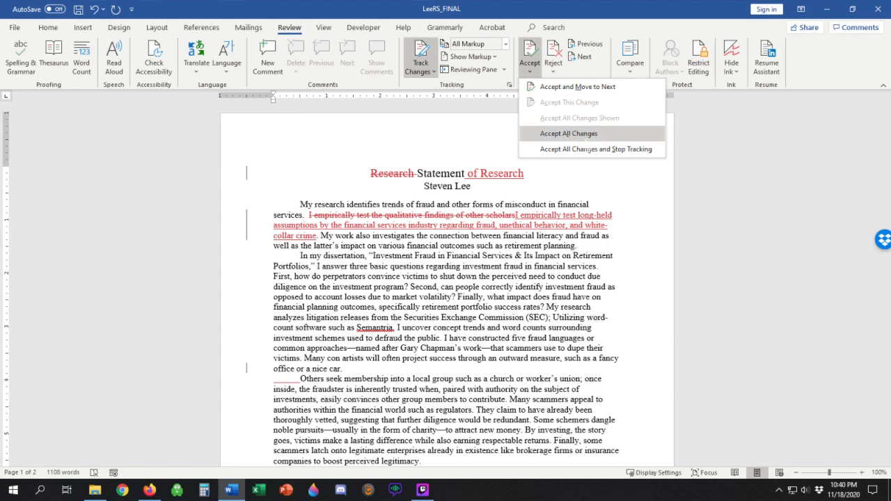
key("Escape")
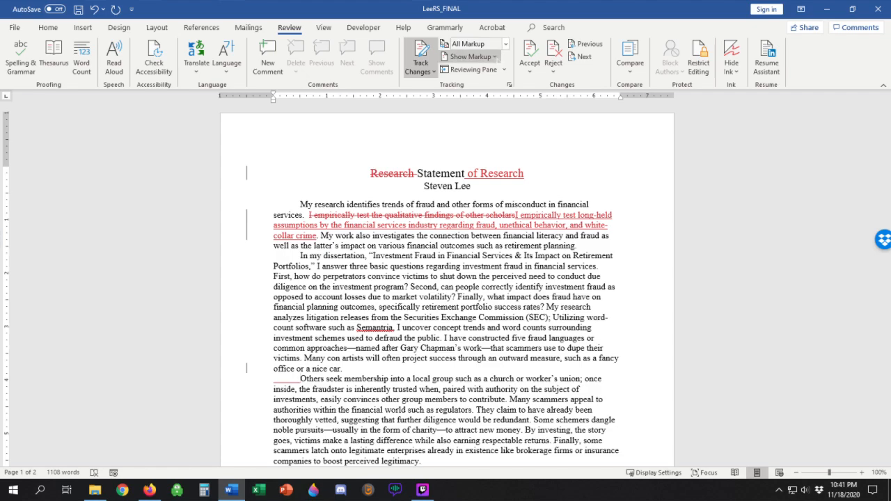
Step: Accept all tracked changes in the document, and undo the acceptance
left_click(530, 66)
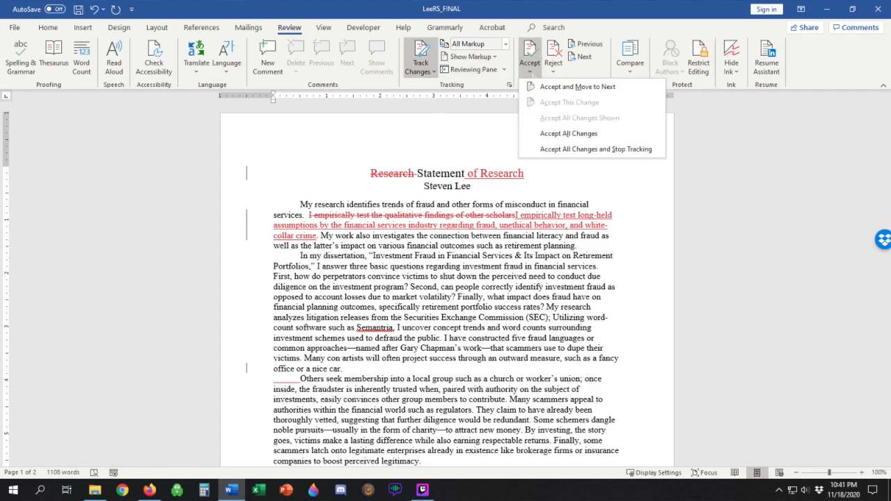
left_click(568, 133)
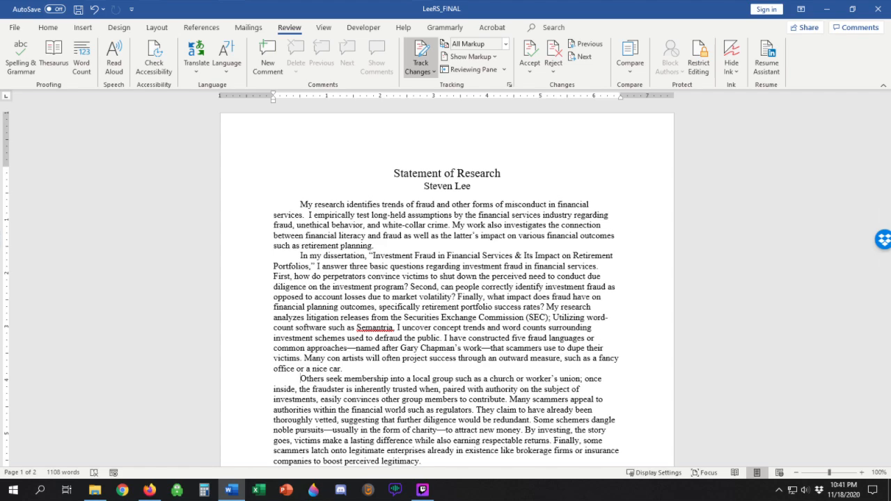
left_click(93, 10)
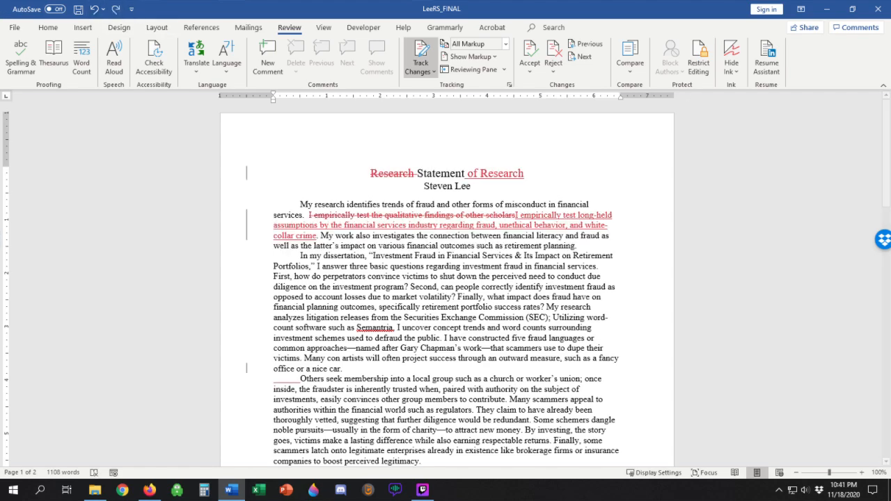
Step: Reject all tracked changes in the document, and undo the rejection
left_click(553, 69)
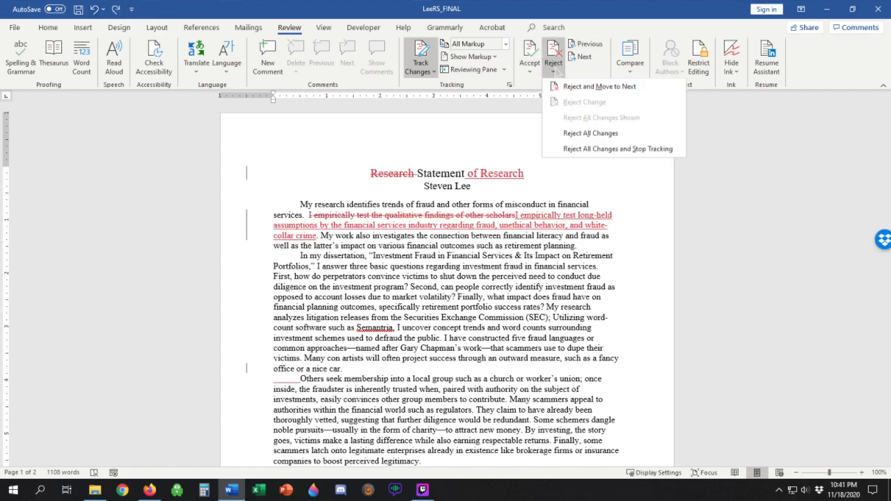
left_click(602, 134)
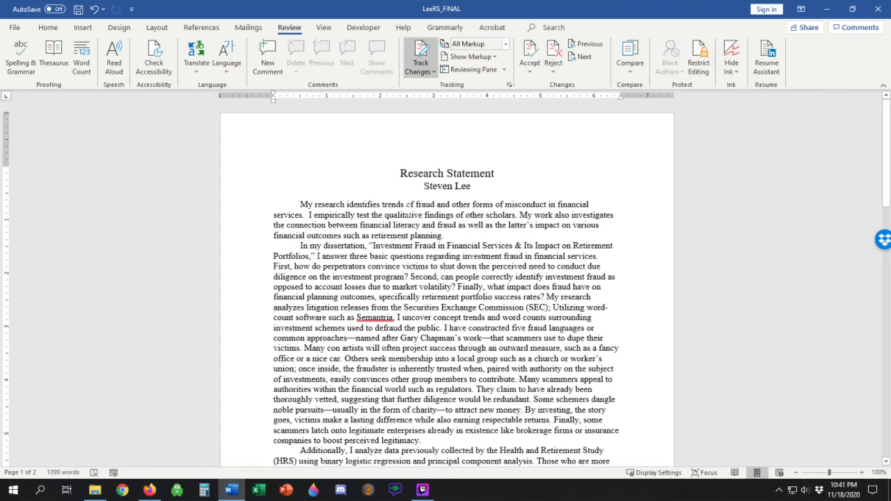
scroll(444, 257, "down", 3)
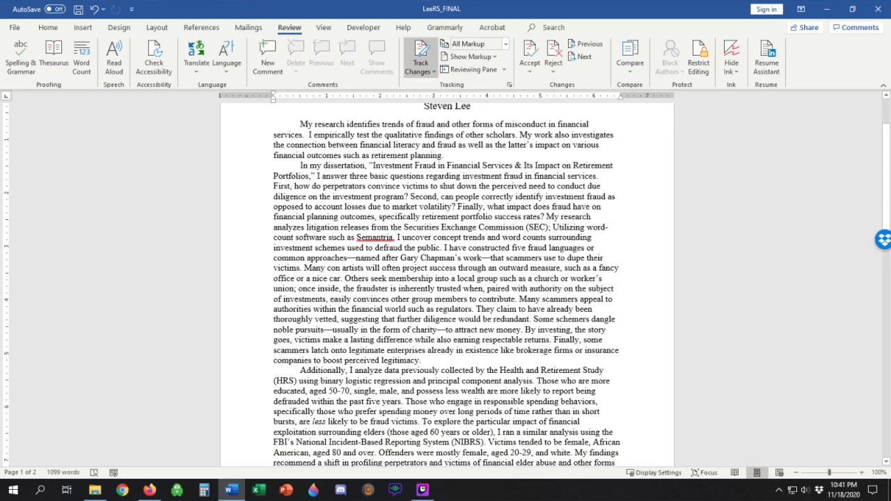
scroll(460, 268, "up", 3)
scroll(154, 63, "up", 1)
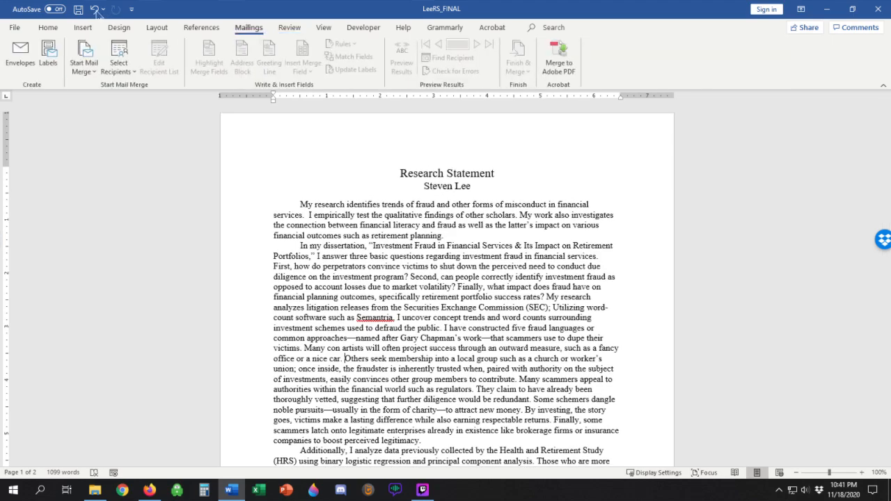
left_click(94, 9)
left_click(156, 27)
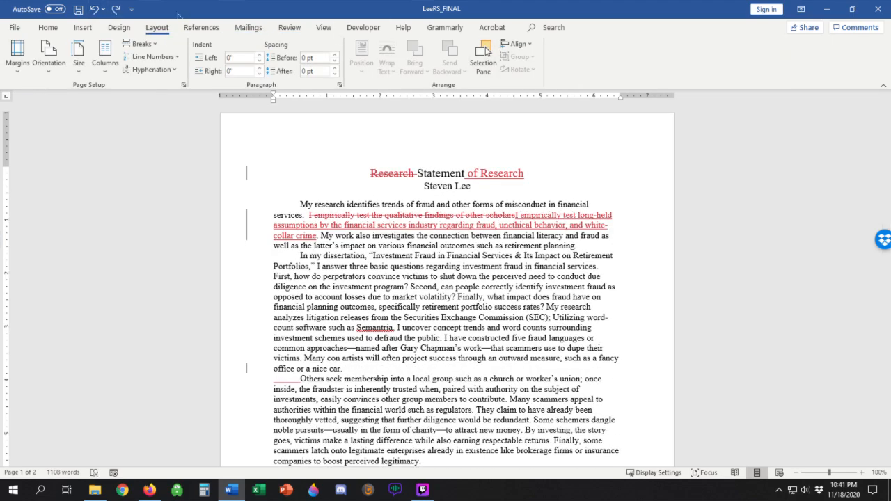
scroll(486, 52, "down", 3)
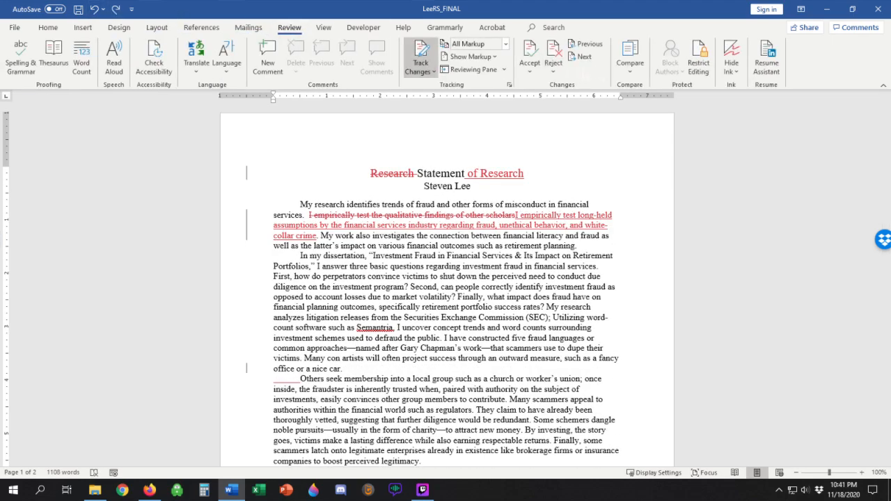
Step: Accept the title's tracked changes one at a time: the deletion of "Research" and the insertion of "of Research"
left_click(530, 73)
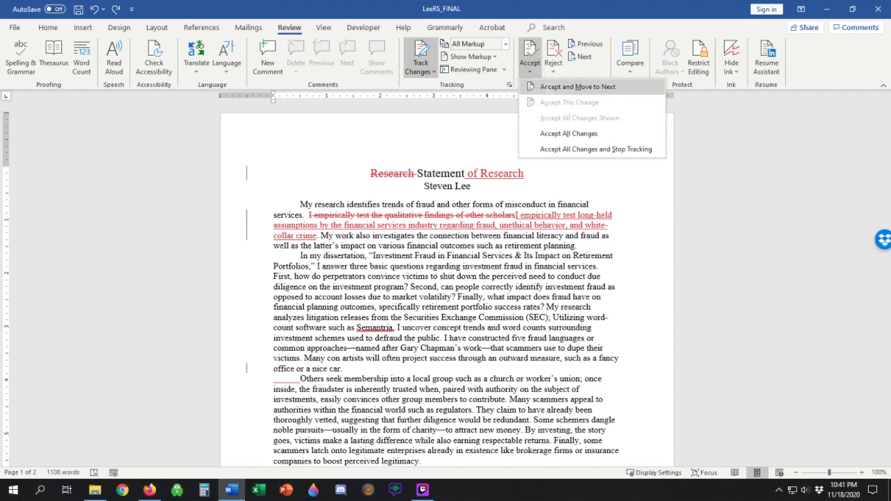
left_click(577, 86)
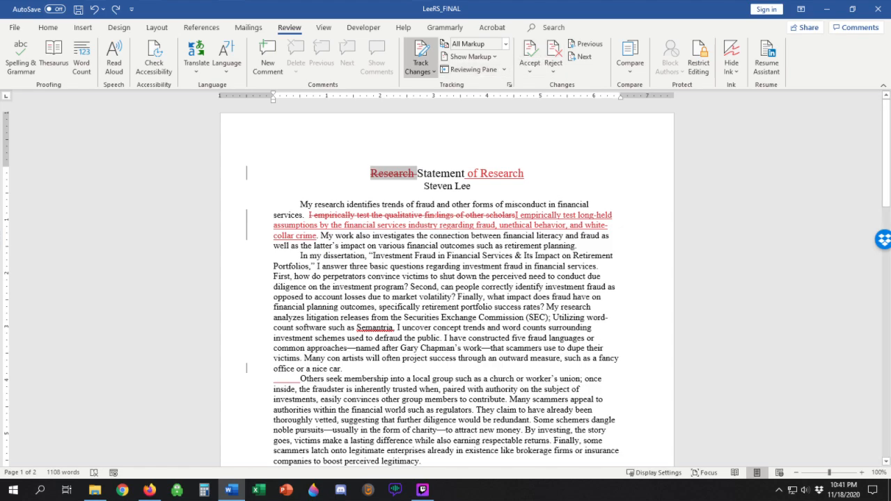
left_click(529, 50)
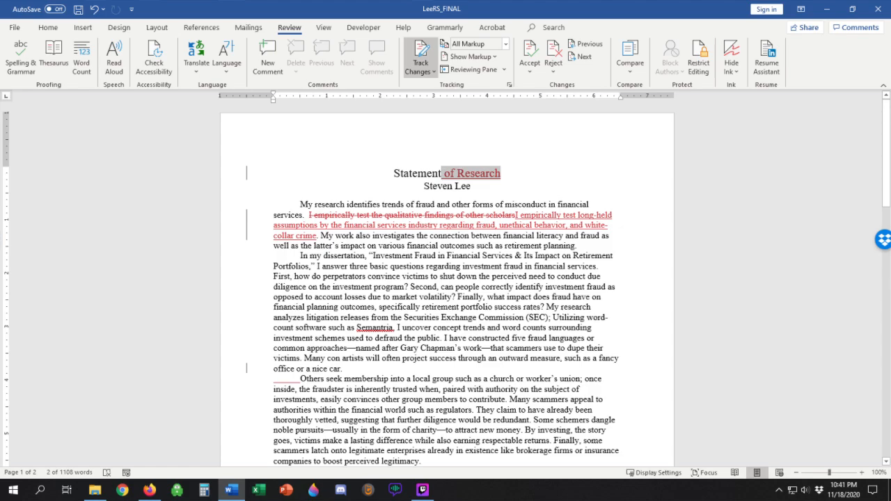
left_click(530, 50)
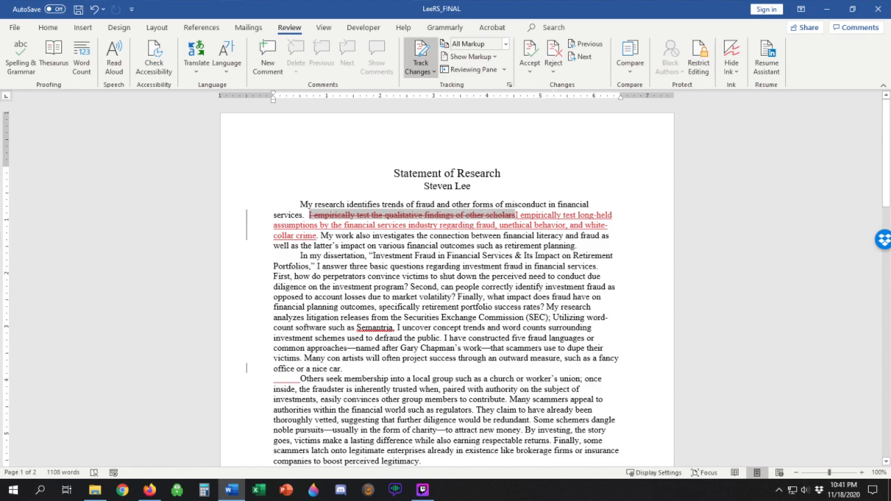
Step: Reject the first paragraph's tracked deletion and accept the insertion beside it, then undo both decisions
left_click(553, 49)
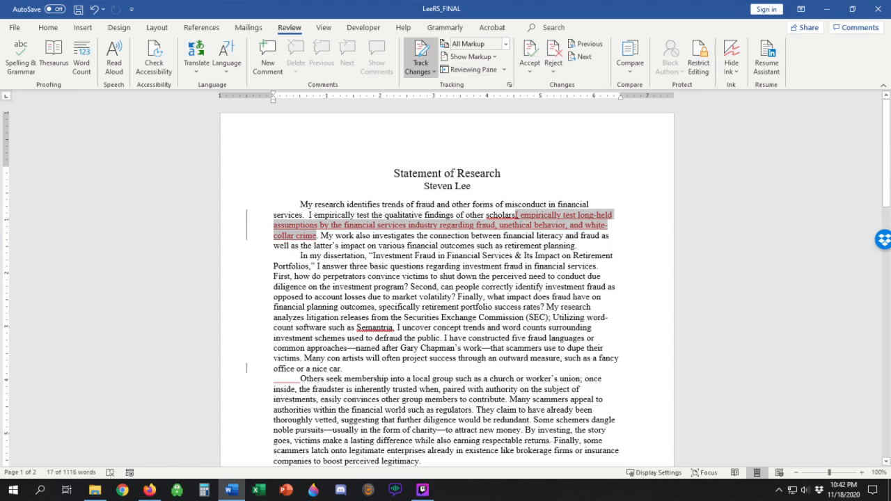
left_click(529, 52)
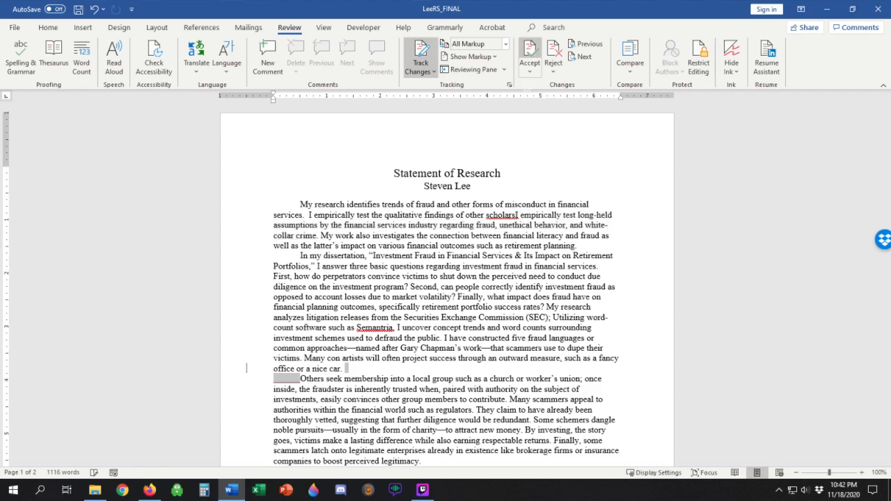
left_click(95, 10)
left_click(94, 10)
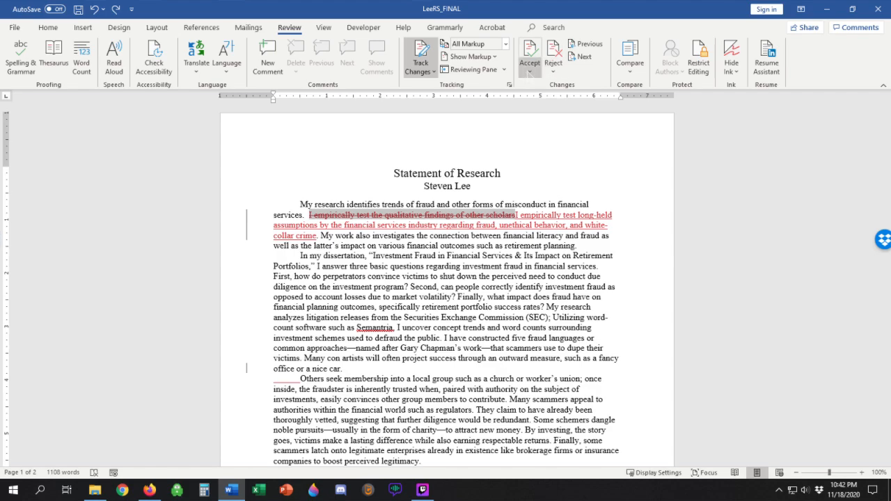
Step: Accept all remaining tracked changes, stop tracking, and check the cleaned text across both pages
left_click(530, 69)
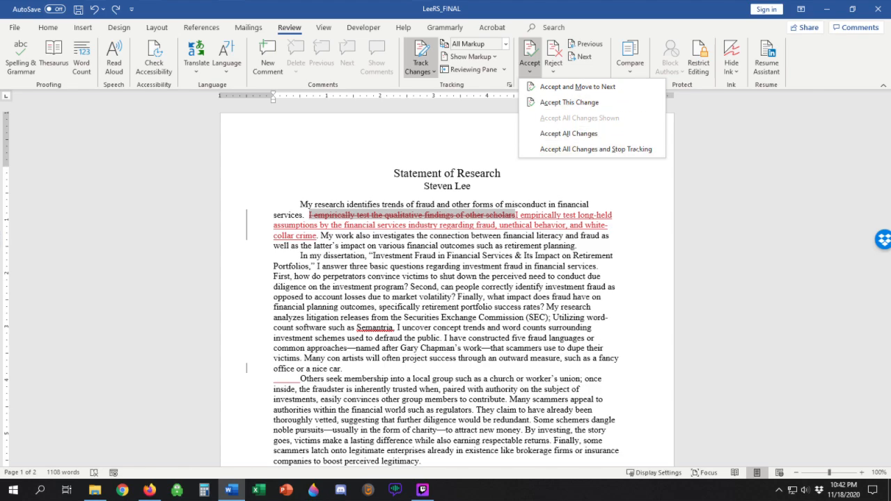
scroll(592, 149, "down", 1)
scroll(592, 149, "down", 13)
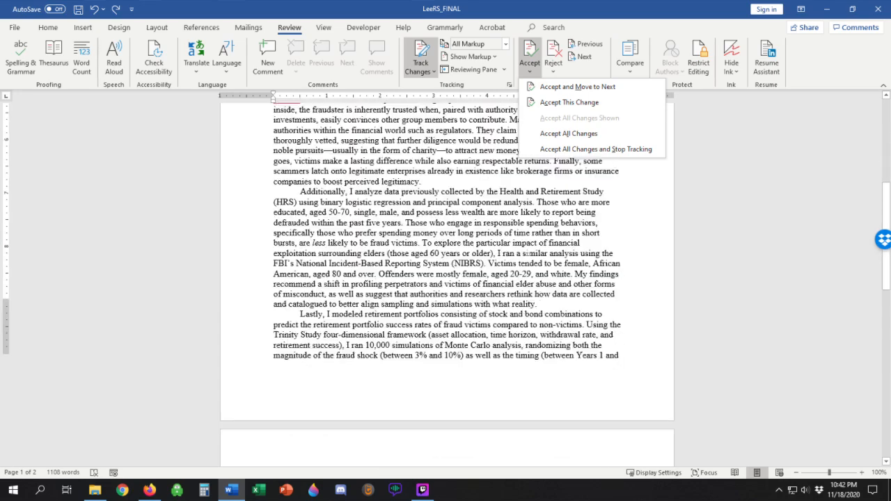
scroll(447, 279, "up", 13)
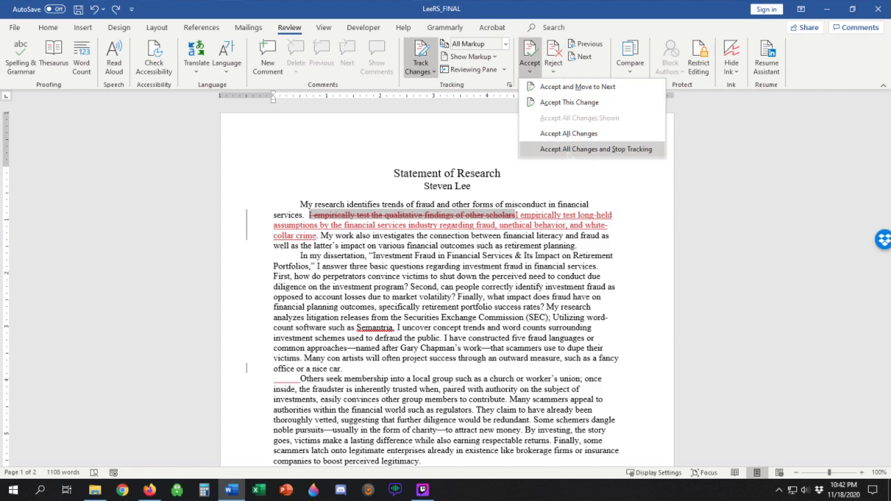
left_click(596, 149)
scroll(310, 215, "down", 10)
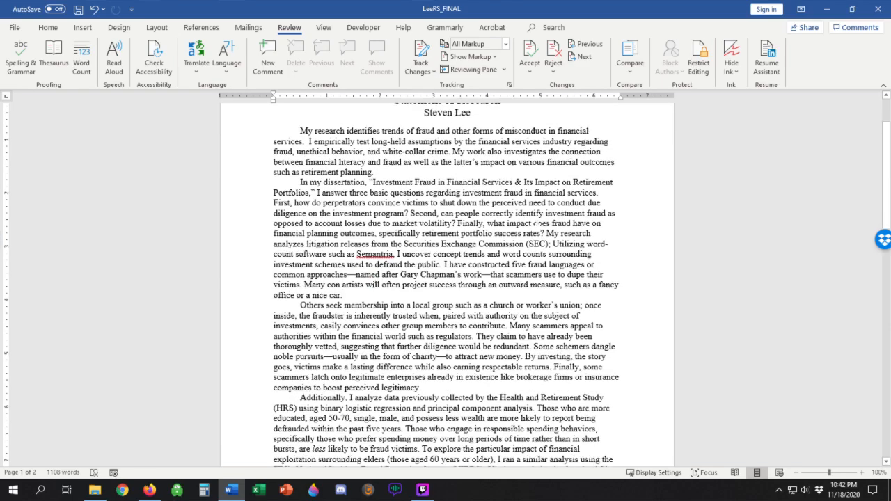
scroll(530, 209, "down", 8)
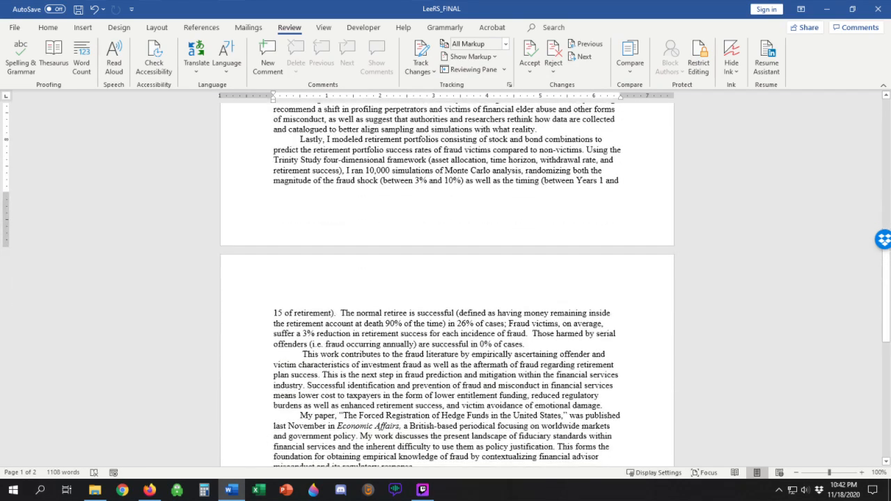
scroll(530, 227, "up", 18)
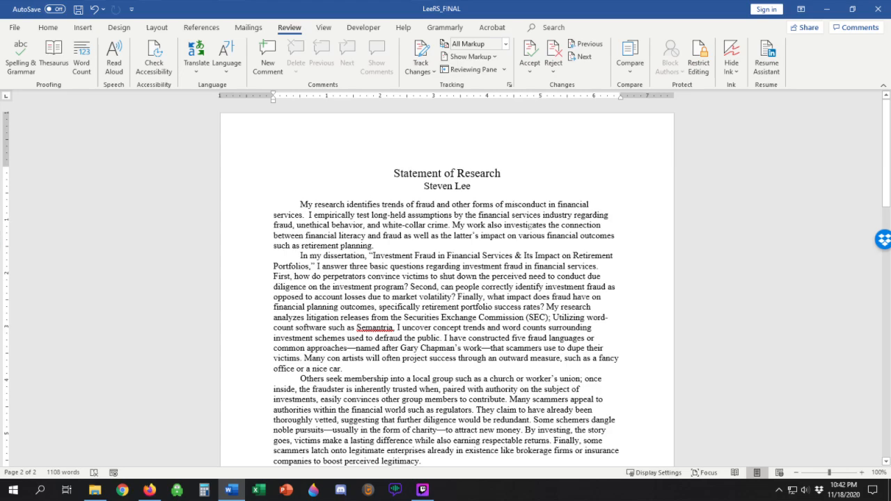
Step: Append the version label "v. 2.0" to the title "Statement of Research"
left_click(501, 173)
type("v.2.0")
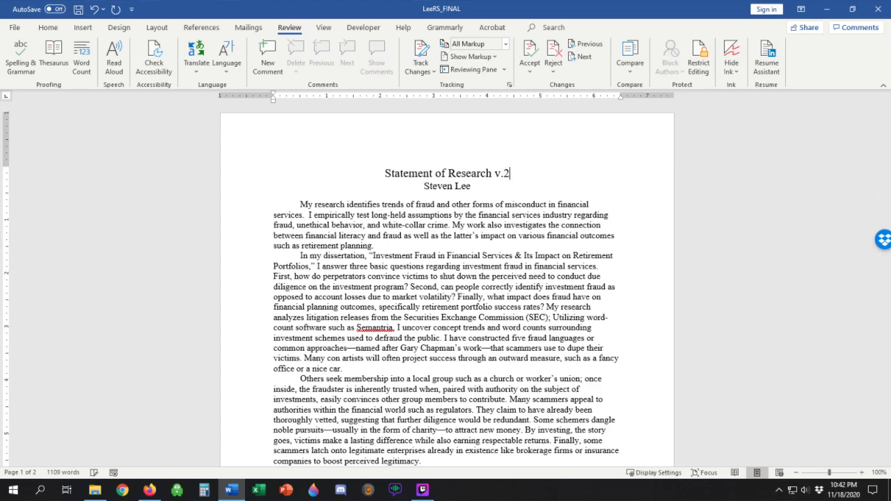
key("BackSpace")
key("BackSpace")
key("BackSpace")
key("BackSpace")
type("2.0")
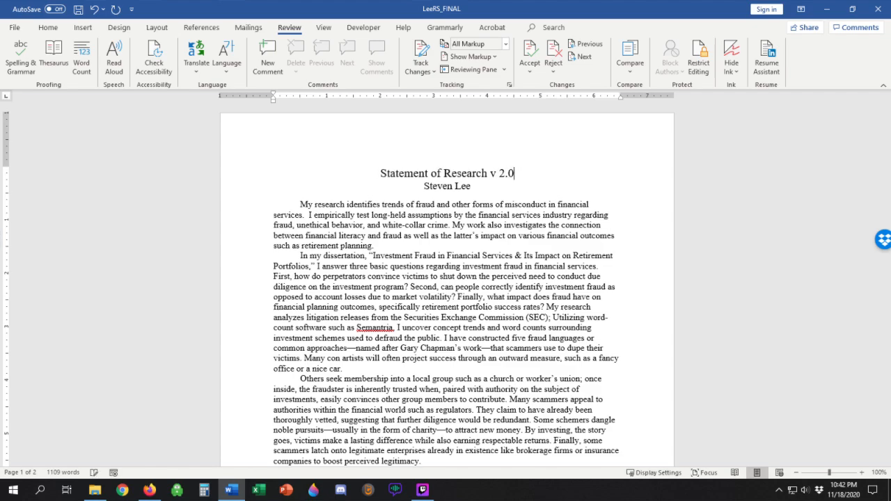
key("BackSpace")
key("BackSpace")
key("BackSpace")
key("BackSpace")
type(". 2.0")
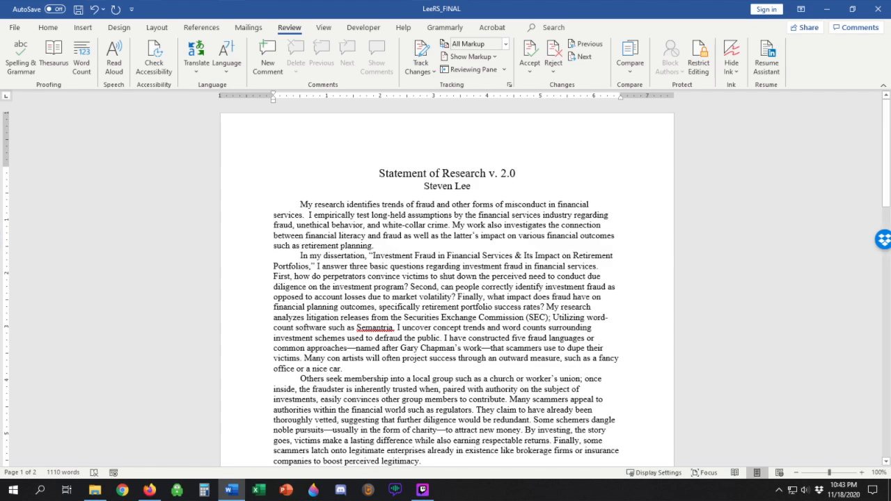
Step: Change the version number at the end of the document title to 3.0
scroll(483, 267, "down", 8)
scroll(484, 266, "up", 8)
scroll(481, 66, "up", 6)
left_click(289, 28)
key("BackSpace")
key("BackSpace")
key("BackSpace")
type("3.0")
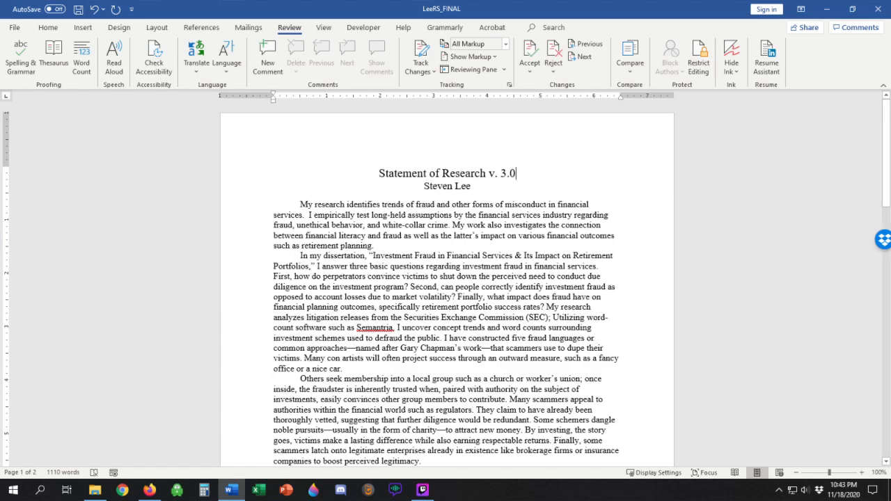
scroll(447, 282, "down", 9)
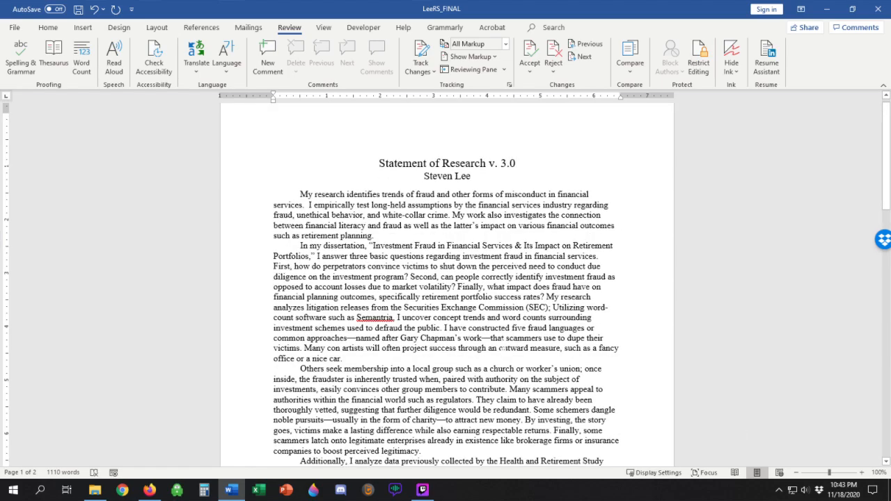
scroll(447, 283, "up", 9)
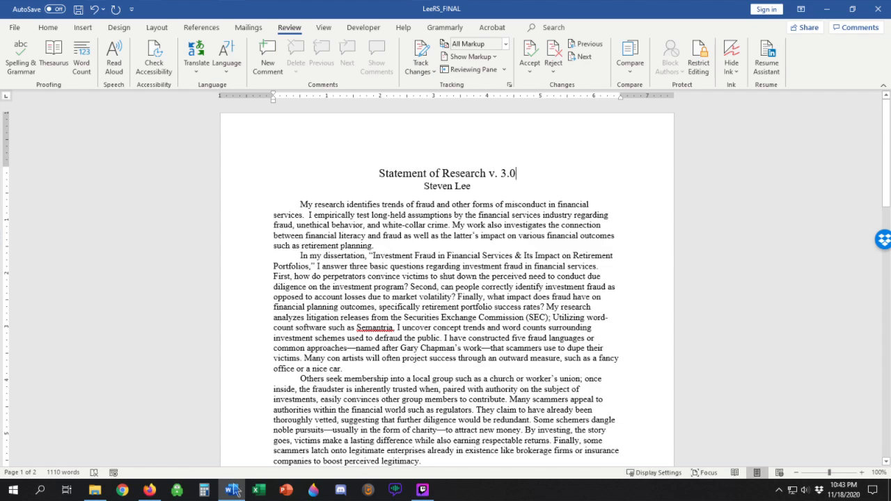
Step: Switch to File Explorer and open the Dropbox folder American College > Dissertation > Write-Ups > Proposal
left_click(96, 491)
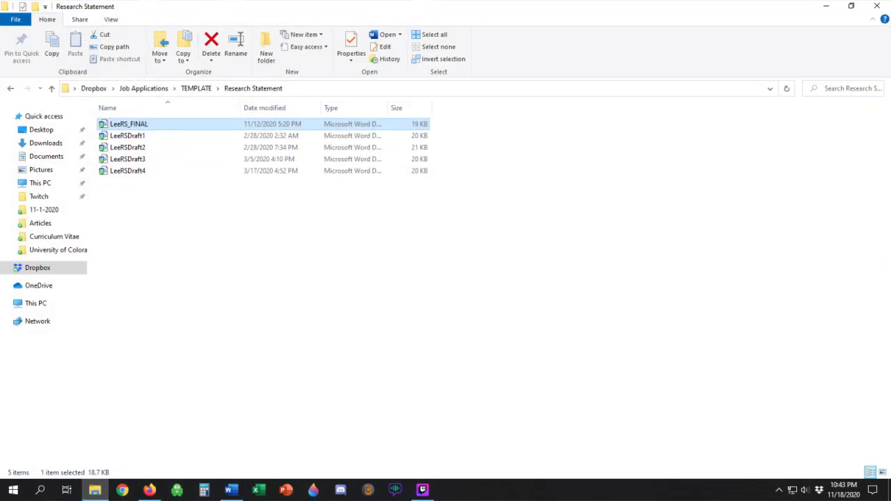
left_click(37, 268)
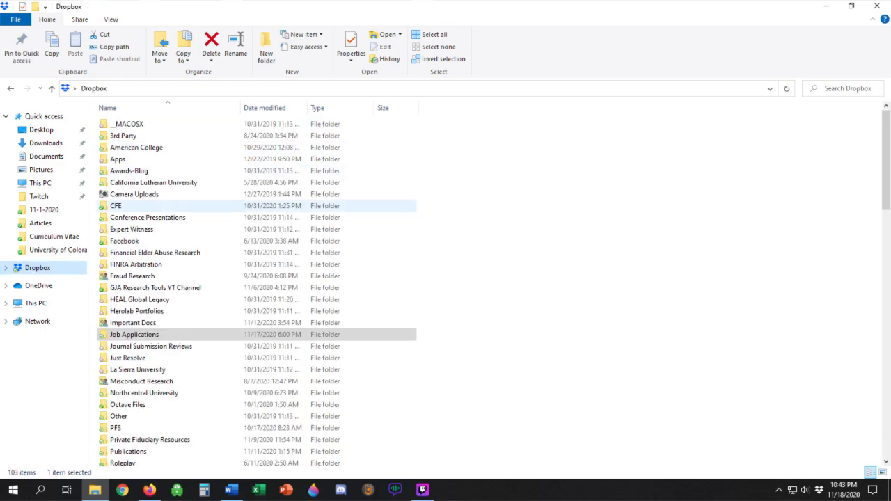
double_click(137, 147)
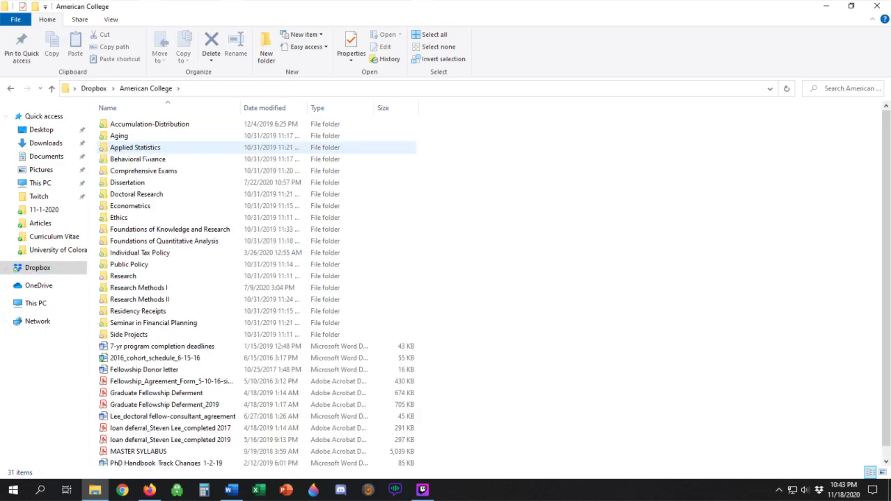
double_click(128, 182)
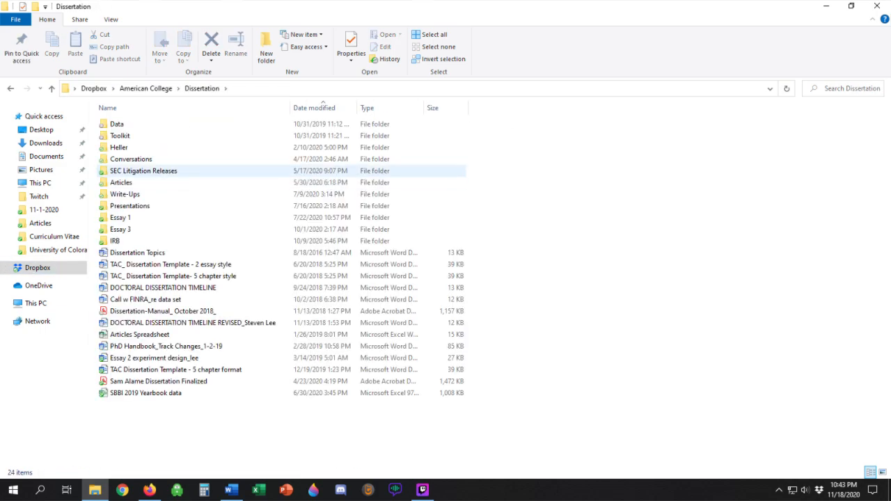
double_click(124, 194)
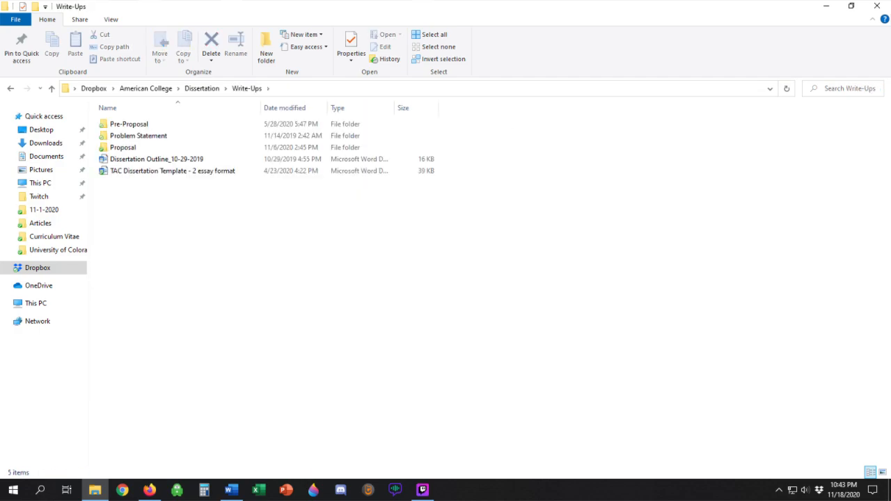
double_click(122, 147)
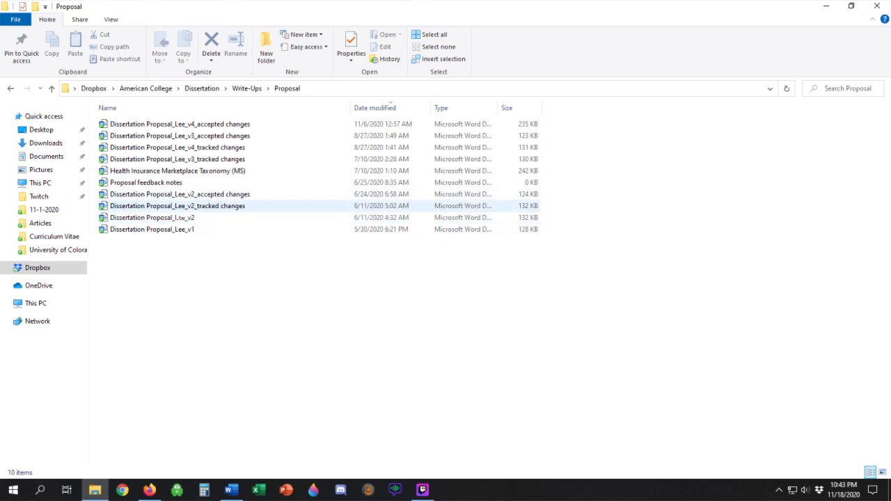
Step: Compare the dissertation proposal's file versions by selecting the v2 and v3 tracked-changes and accepted-changes documents in turn
left_click(179, 209)
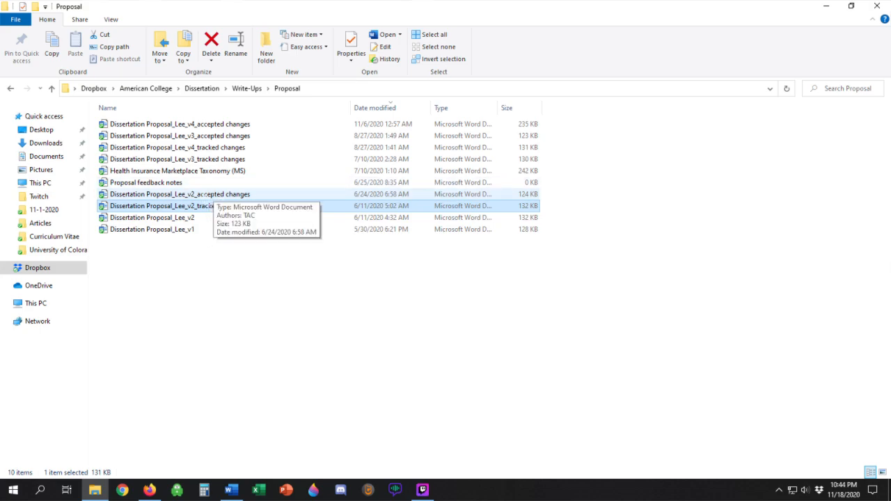
left_click(206, 195)
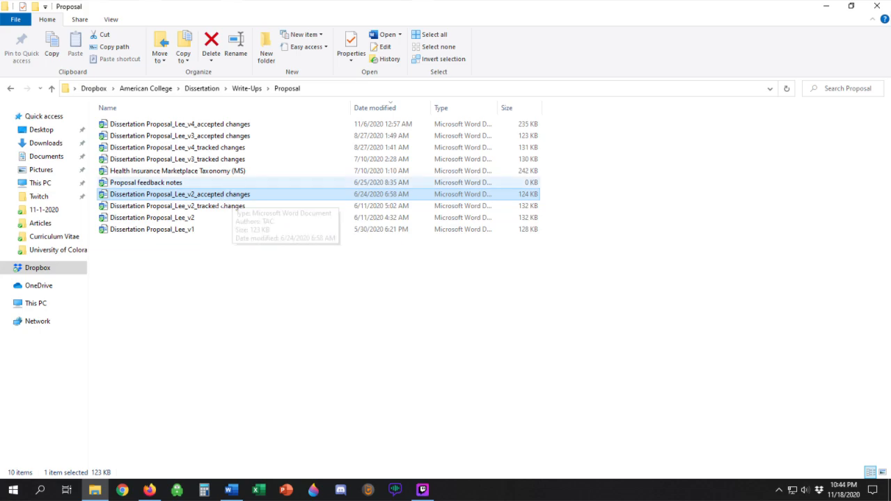
left_click(202, 136)
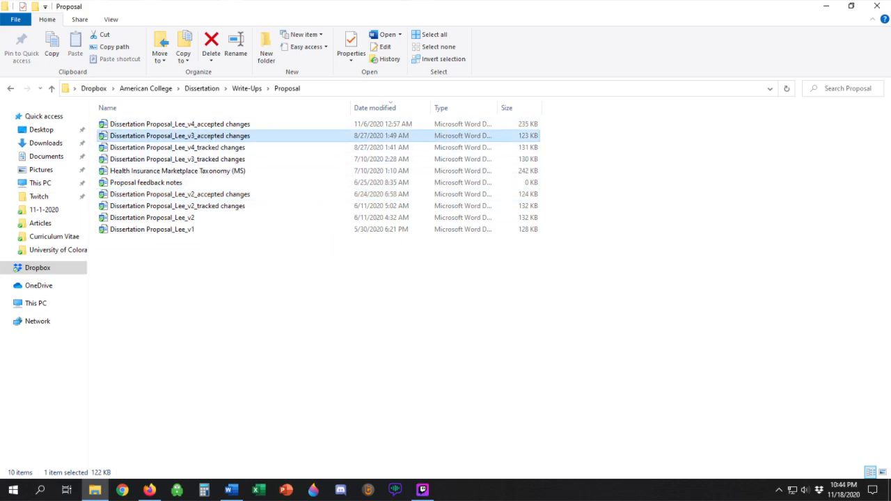
left_click(212, 160)
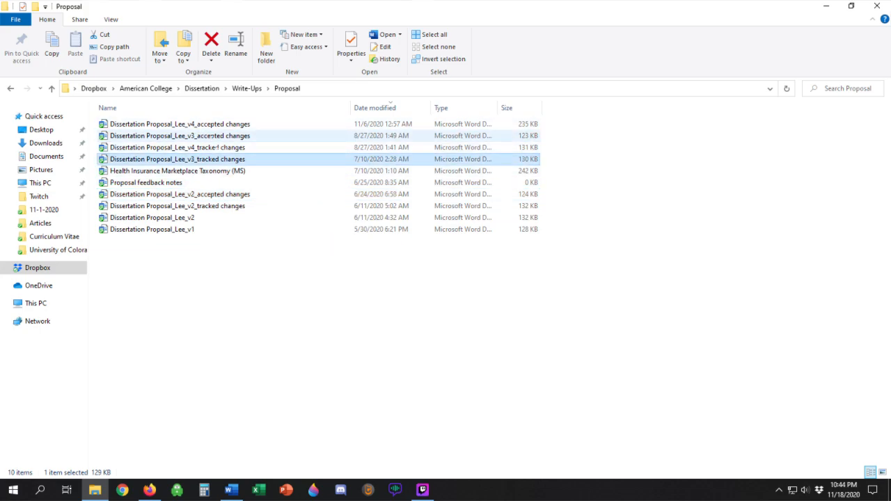
Step: Review the proposal's version history by selecting the v3 accepted, v4 tracked, v4 accepted, v2, v1 and v2 tracked files in turn
left_click(213, 136)
left_click(216, 148)
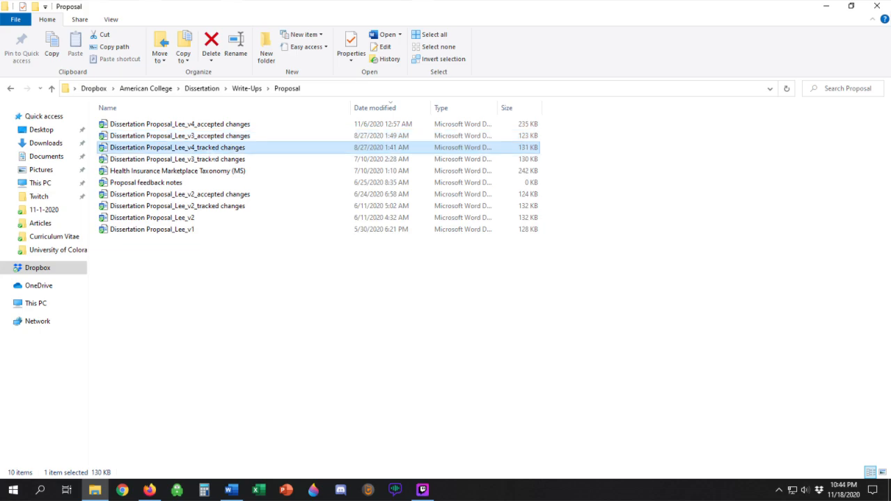
left_click(220, 124)
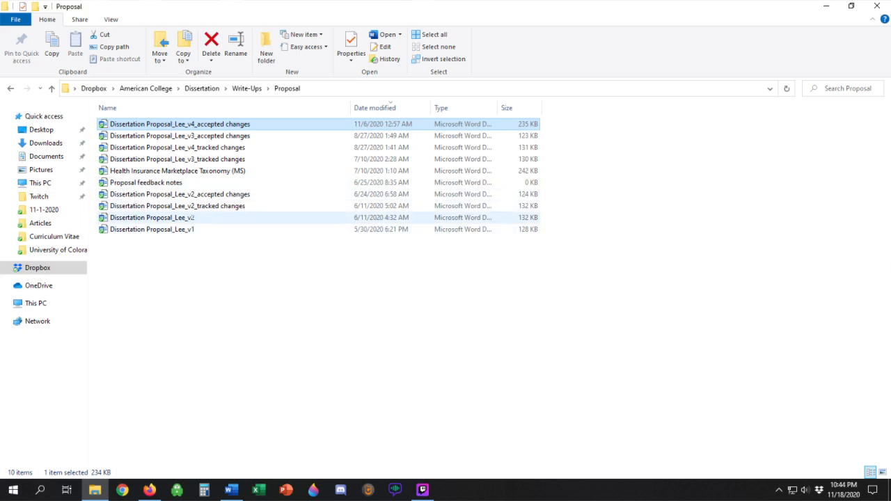
left_click(187, 219)
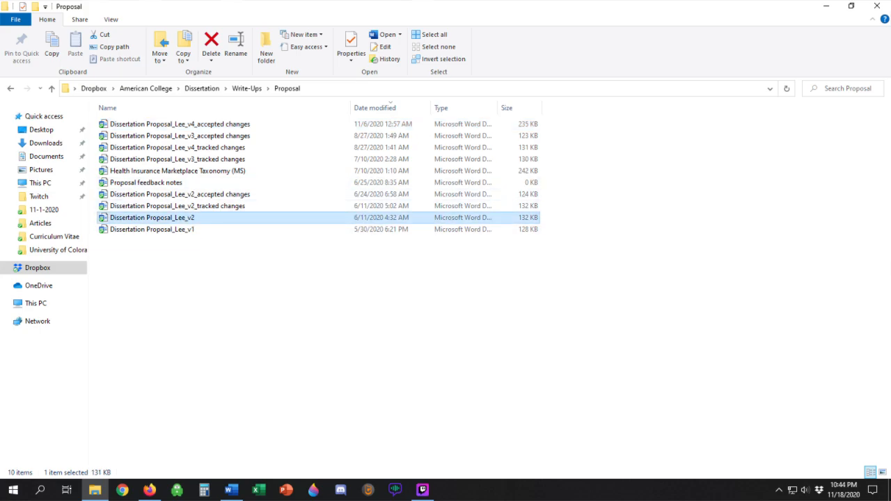
key("Down")
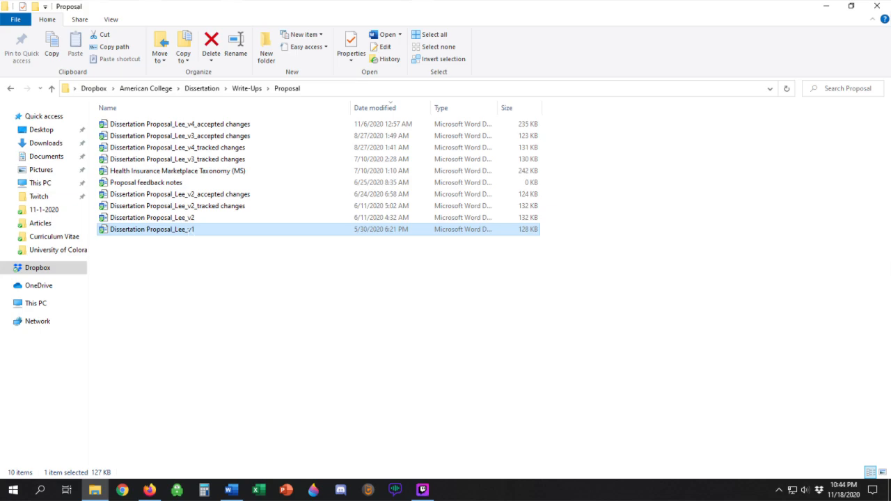
left_click(211, 207)
left_click(292, 307)
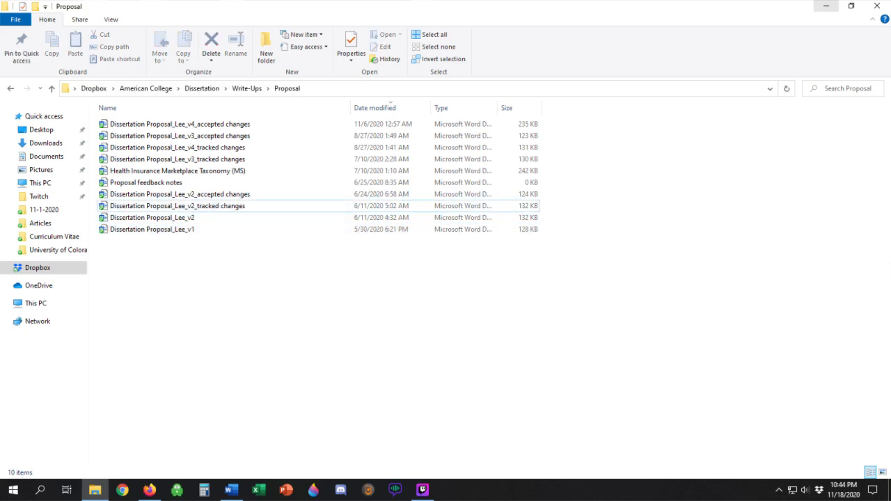
Step: Minimize File Explorer to return to Word, look over the Statement of Research v. 3.0, and save the document
left_click(826, 7)
scroll(447, 286, "down", 4)
scroll(447, 286, "down", 14)
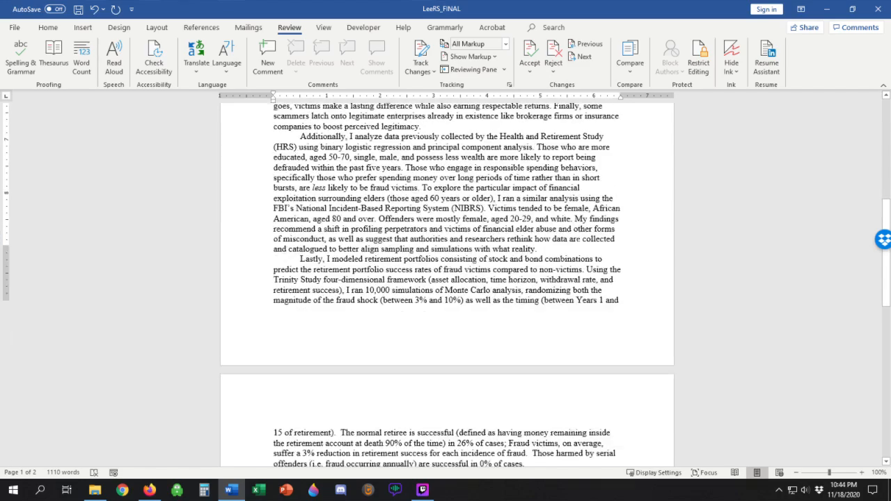
scroll(447, 286, "up", 18)
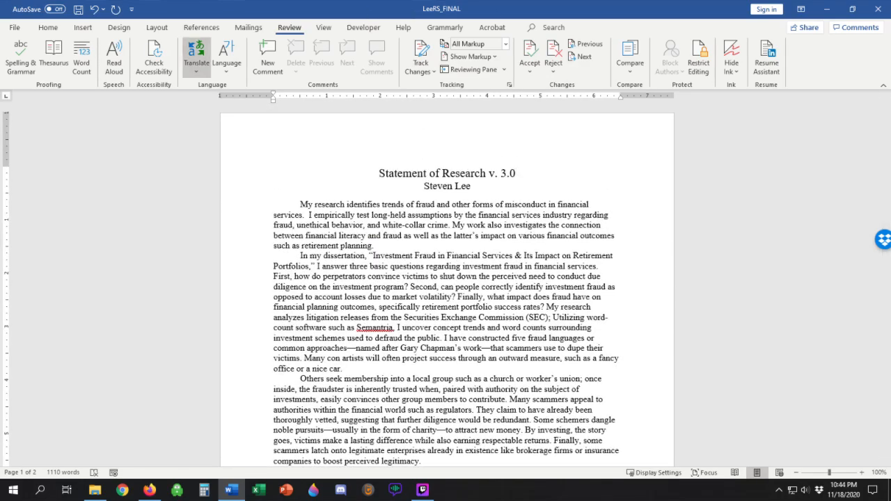
left_click(49, 27)
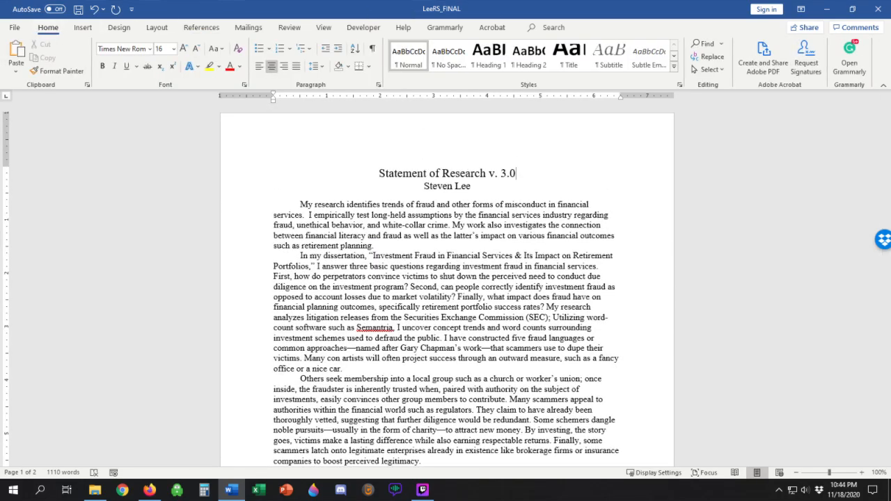
key("ctrl+s")
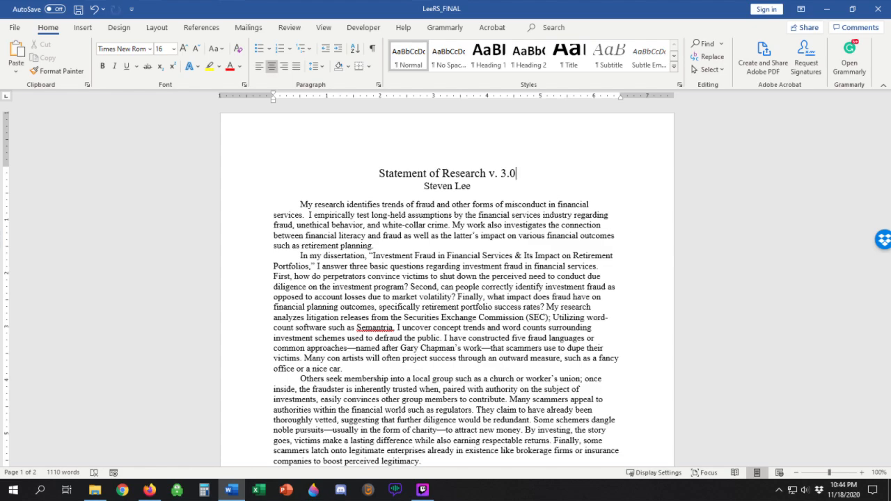